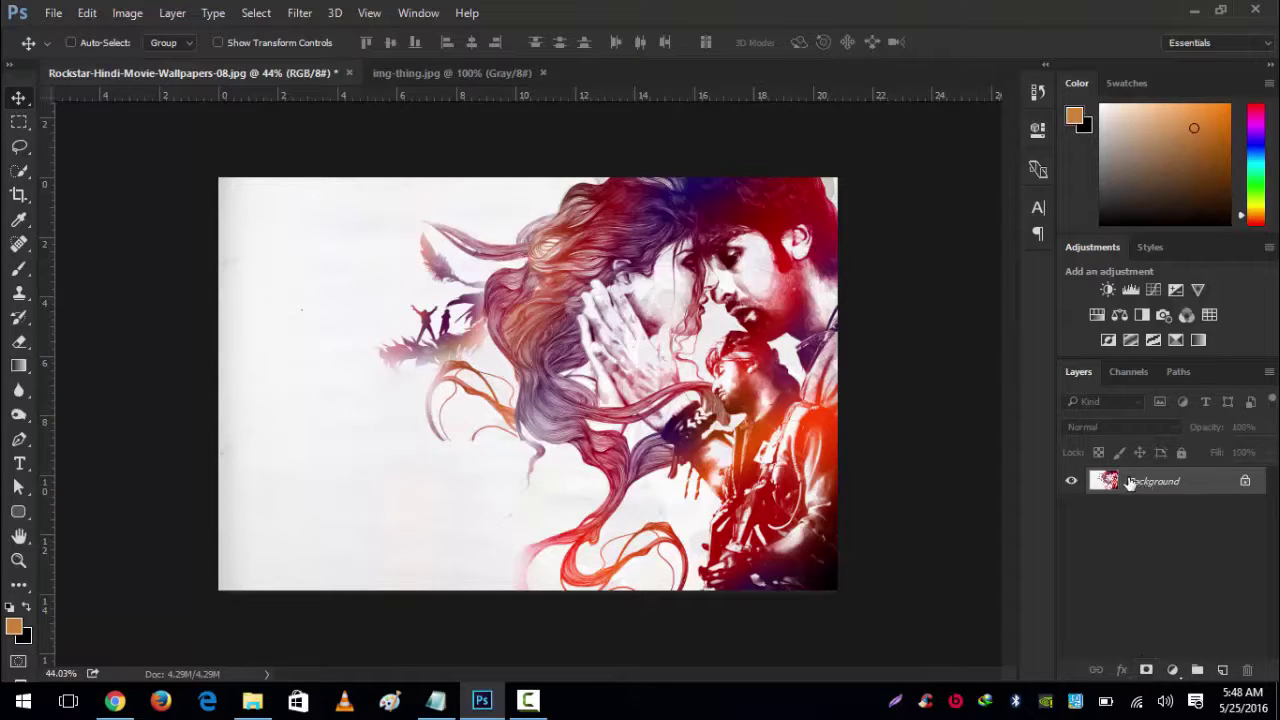
# Unlock the Background as Layer 0 and add a new Layer 1 beneath it.
pyautogui.moveTo(1160, 487); pyautogui.dragTo(1222, 669)
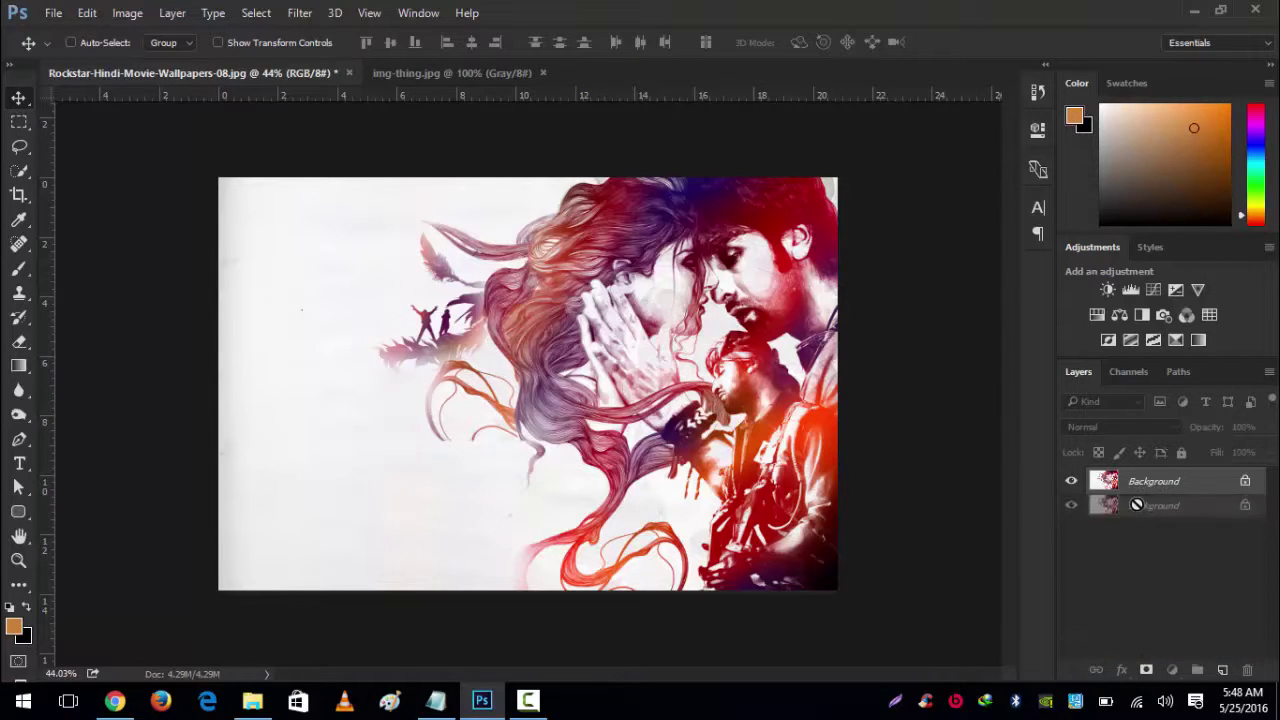
pyautogui.moveTo(1138, 492); pyautogui.dragTo(1199, 490)
pyautogui.doubleClick(1191, 488)
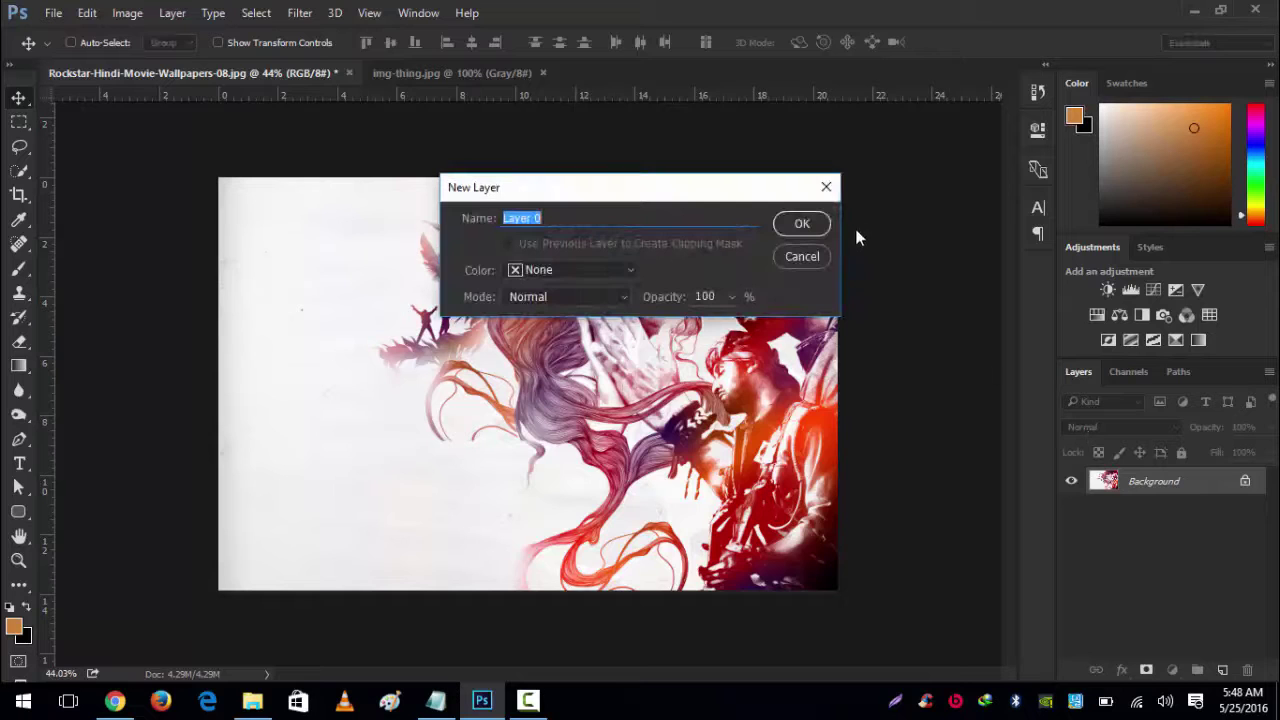
pyautogui.click(816, 224)
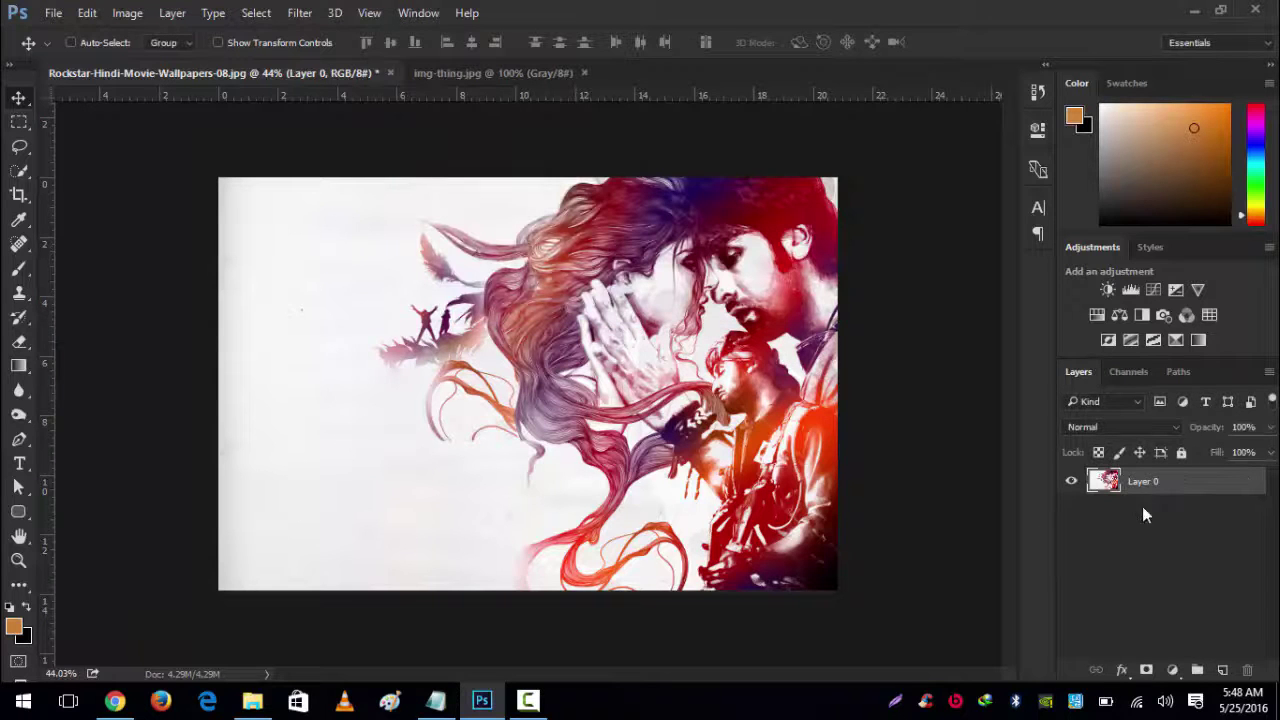
pyautogui.click(1216, 672)
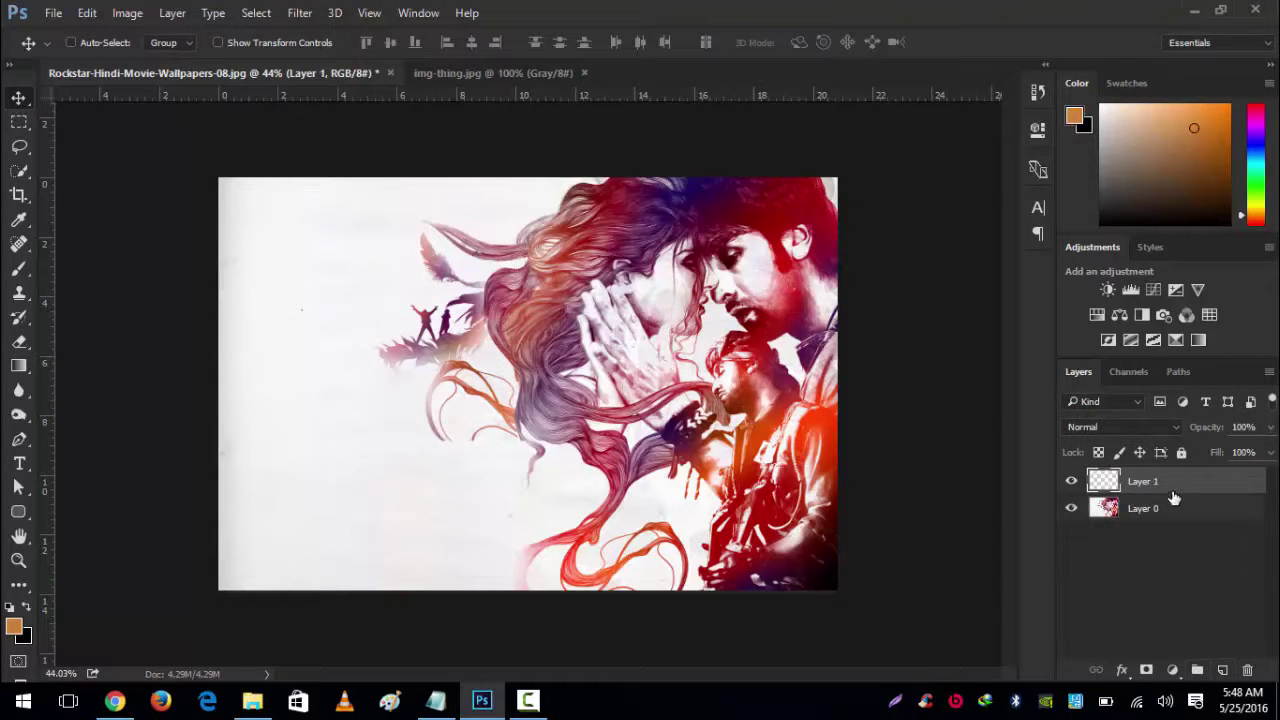
pyautogui.moveTo(1174, 498); pyautogui.dragTo(1134, 521)
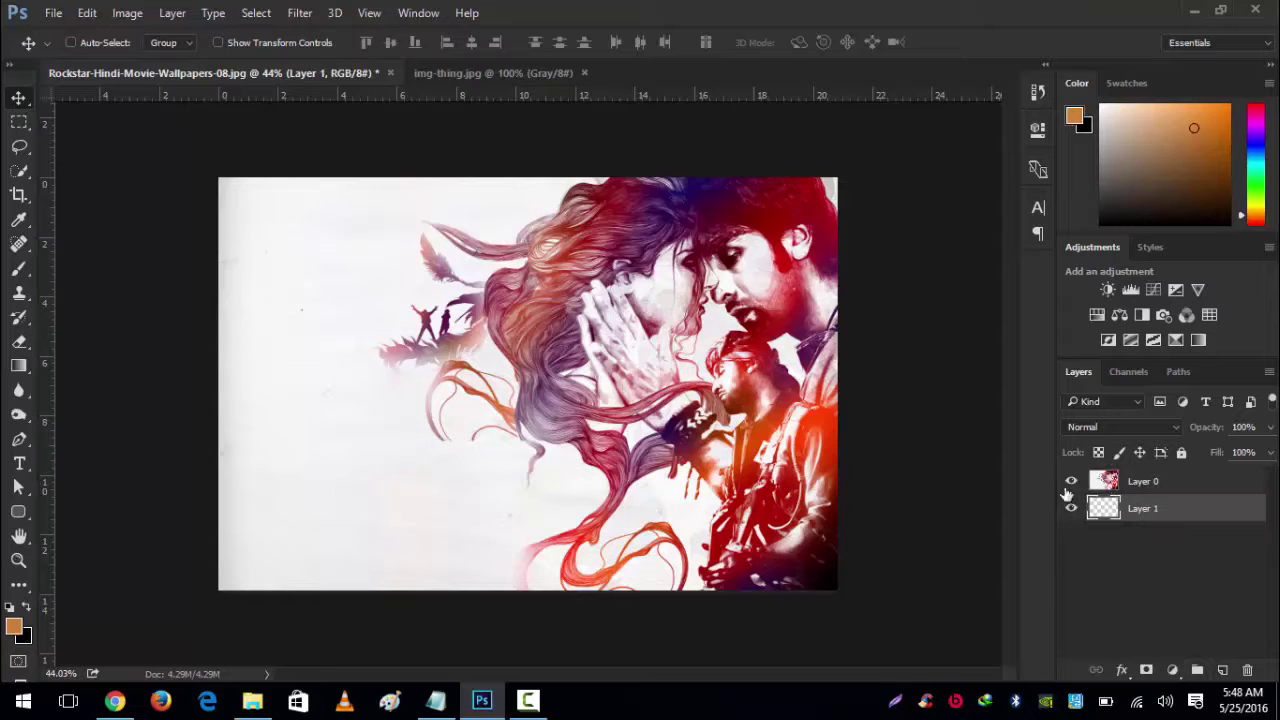
# Set the foreground colour to tan #d5995e.
pyautogui.click(14, 627)
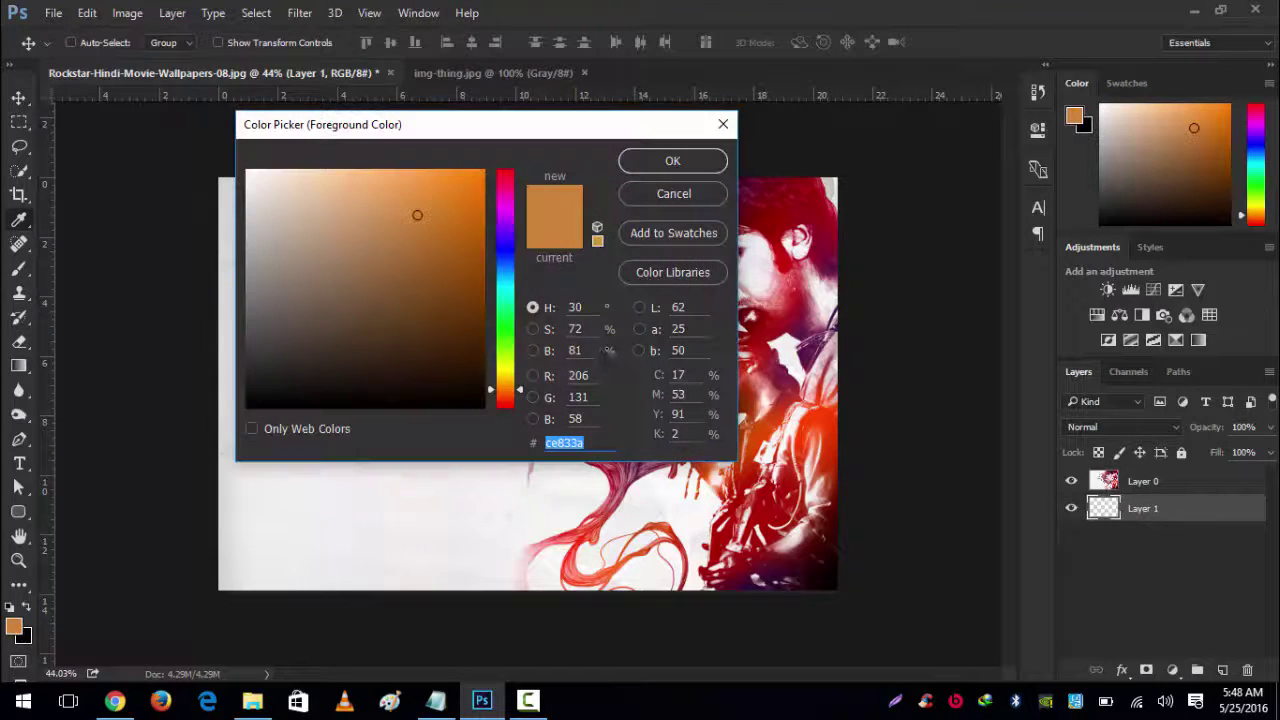
pyautogui.moveTo(386, 214)
pyautogui.mouseDown()
pyautogui.moveTo(369, 211)
pyautogui.moveTo(379, 208)
pyautogui.mouseUp()
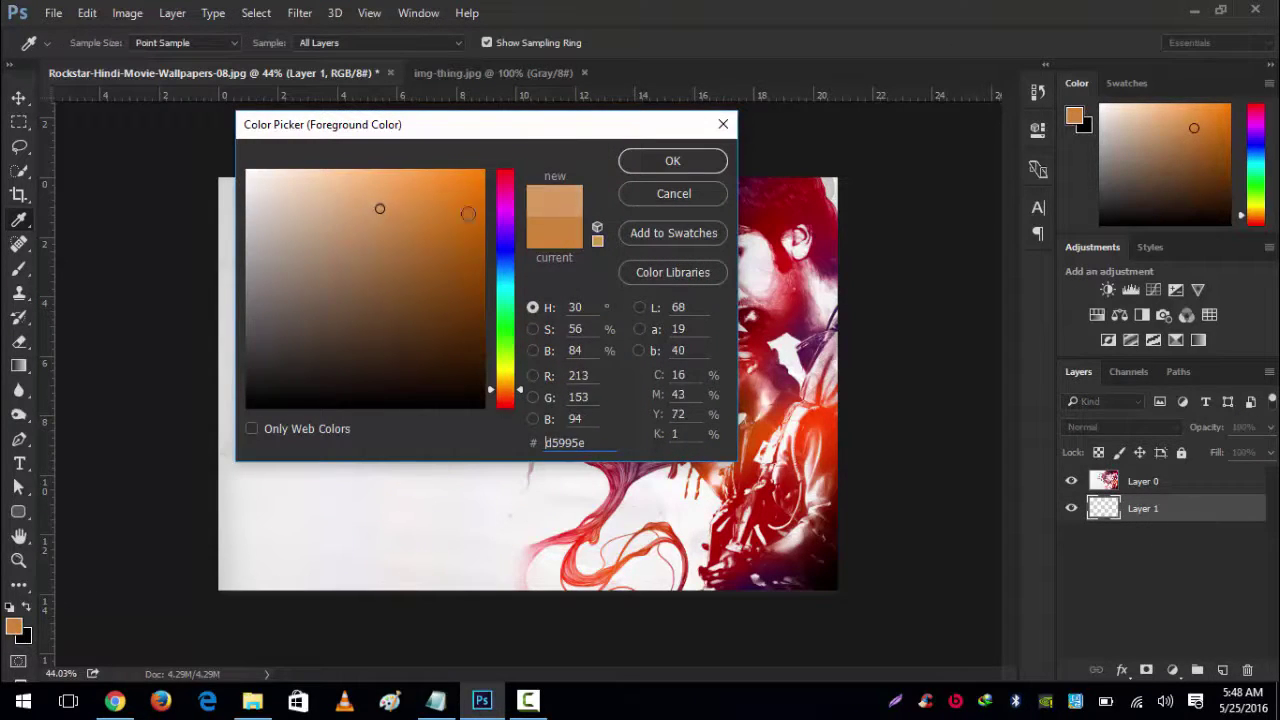
pyautogui.click(666, 163)
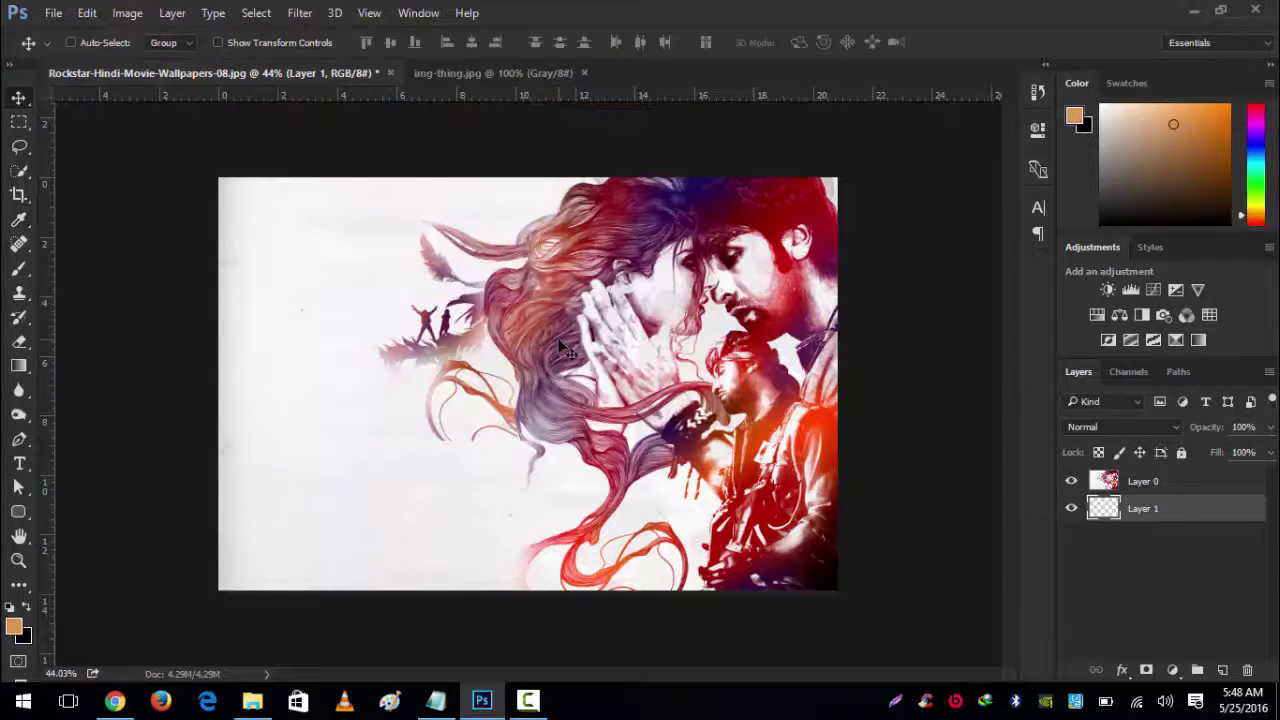
# Fill Layer 1 with the tan colour, scale Layer 0 to 75% about its centre, and zoom in.
pyautogui.hotkey('alt', 'BackSpace')
pyautogui.click(1136, 490)
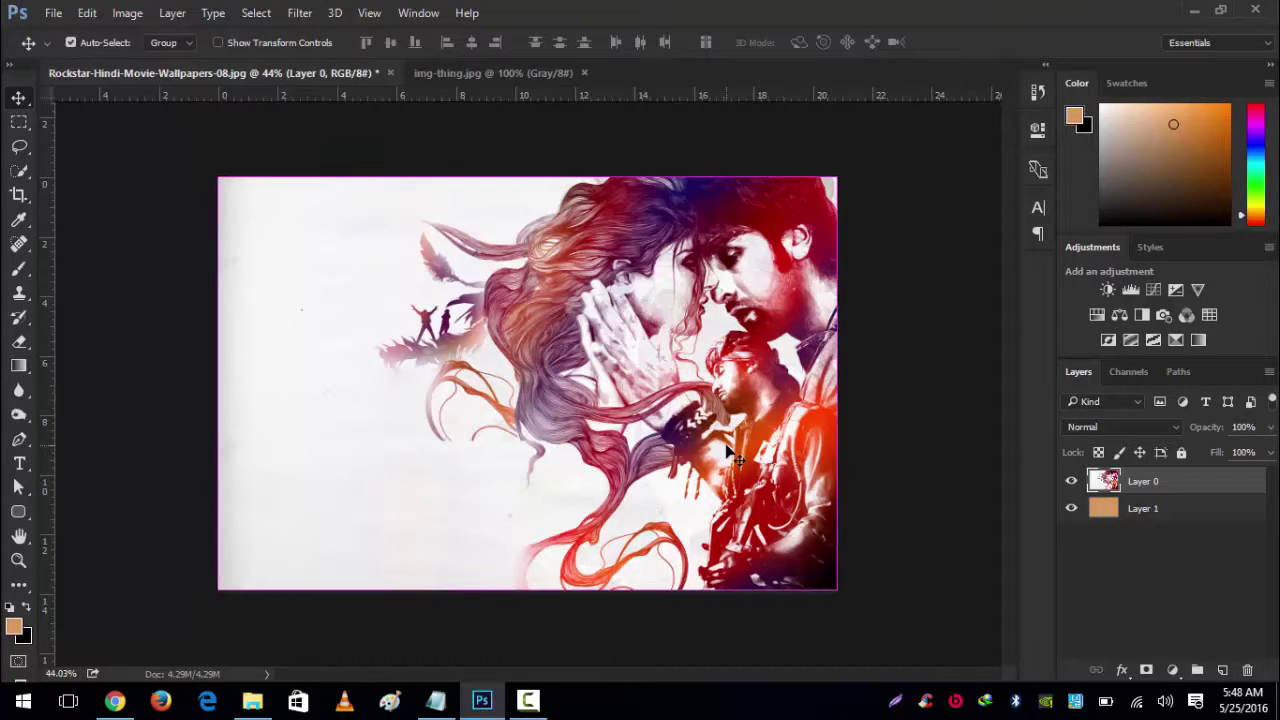
pyautogui.hotkey('ctrl', 't')
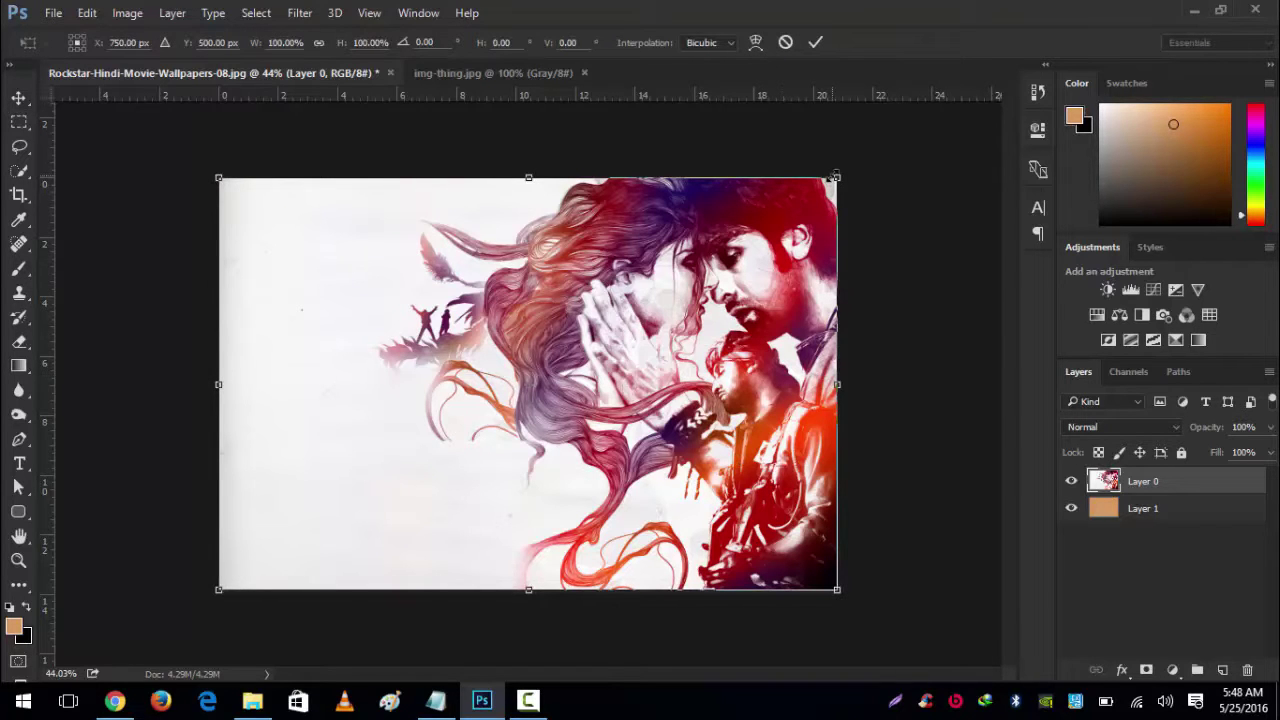
pyautogui.moveTo(836, 177); pyautogui.dragTo(760, 229)
pyautogui.press('Return')
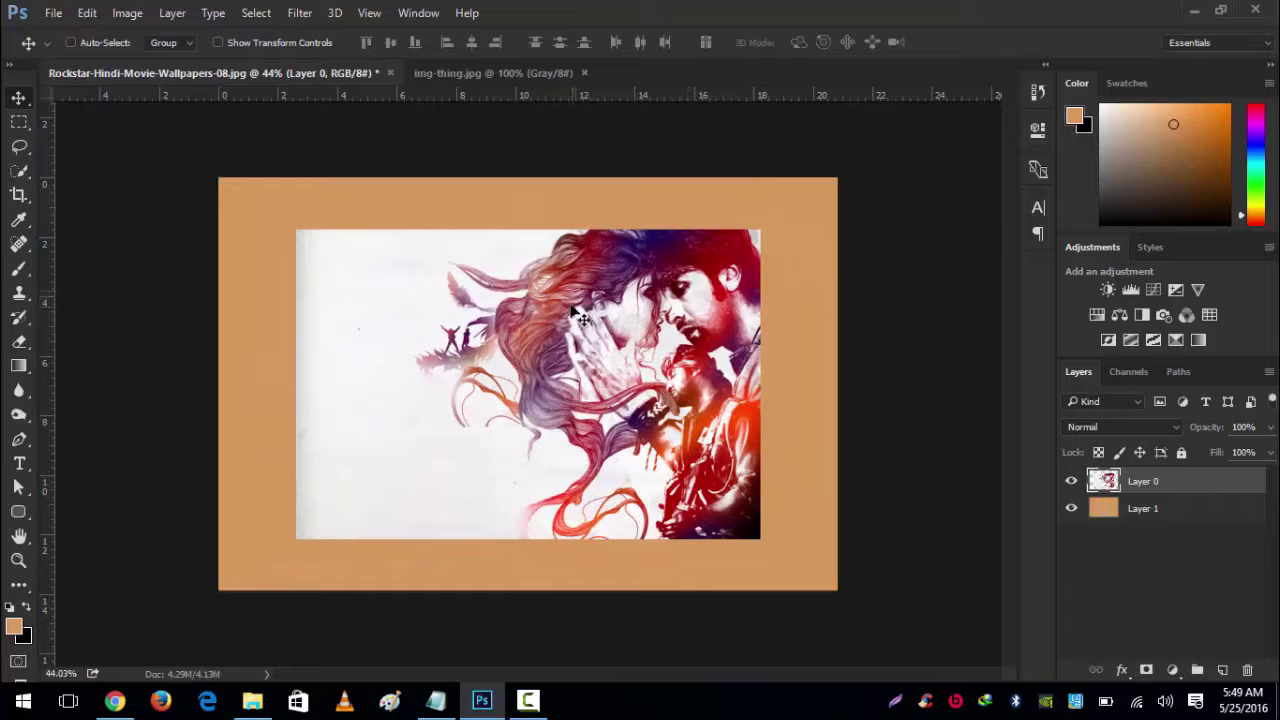
pyautogui.hotkey('ctrl', '+')
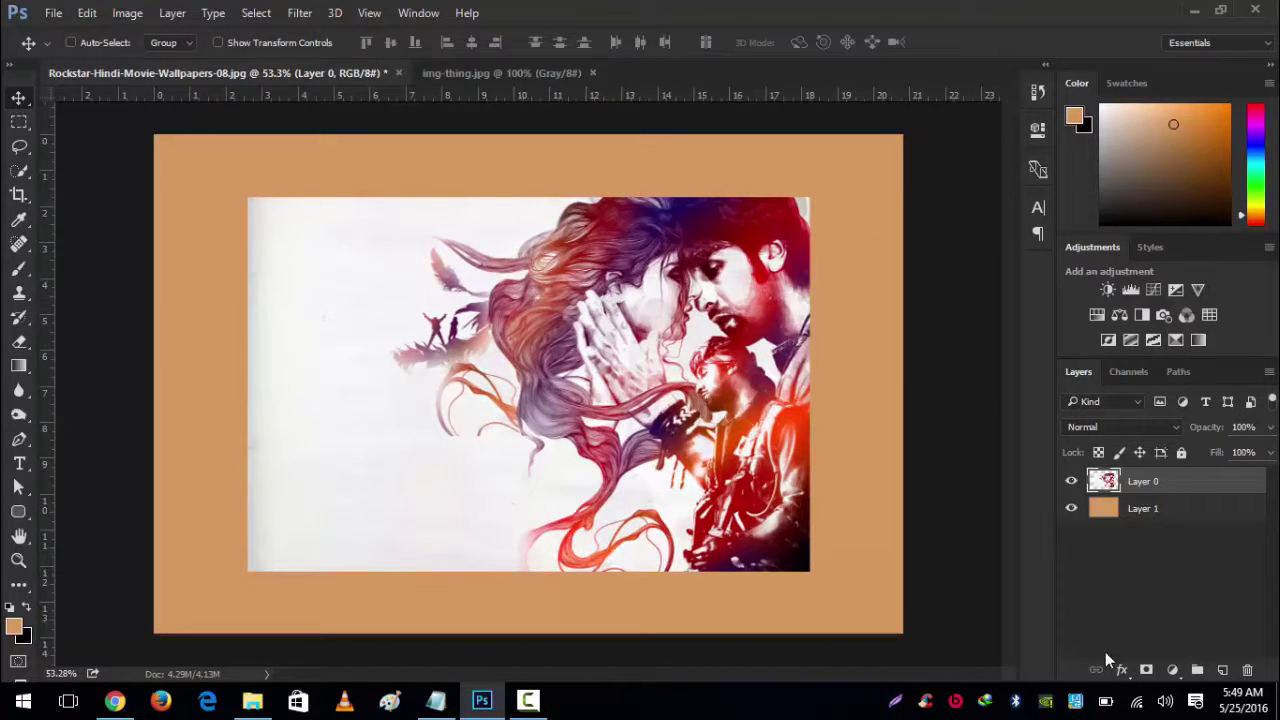
# In Layer 0's Blending Options, set Blend If Gray to This Layer 0/7–80 and Underlying 0–177.
pyautogui.click(1124, 670)
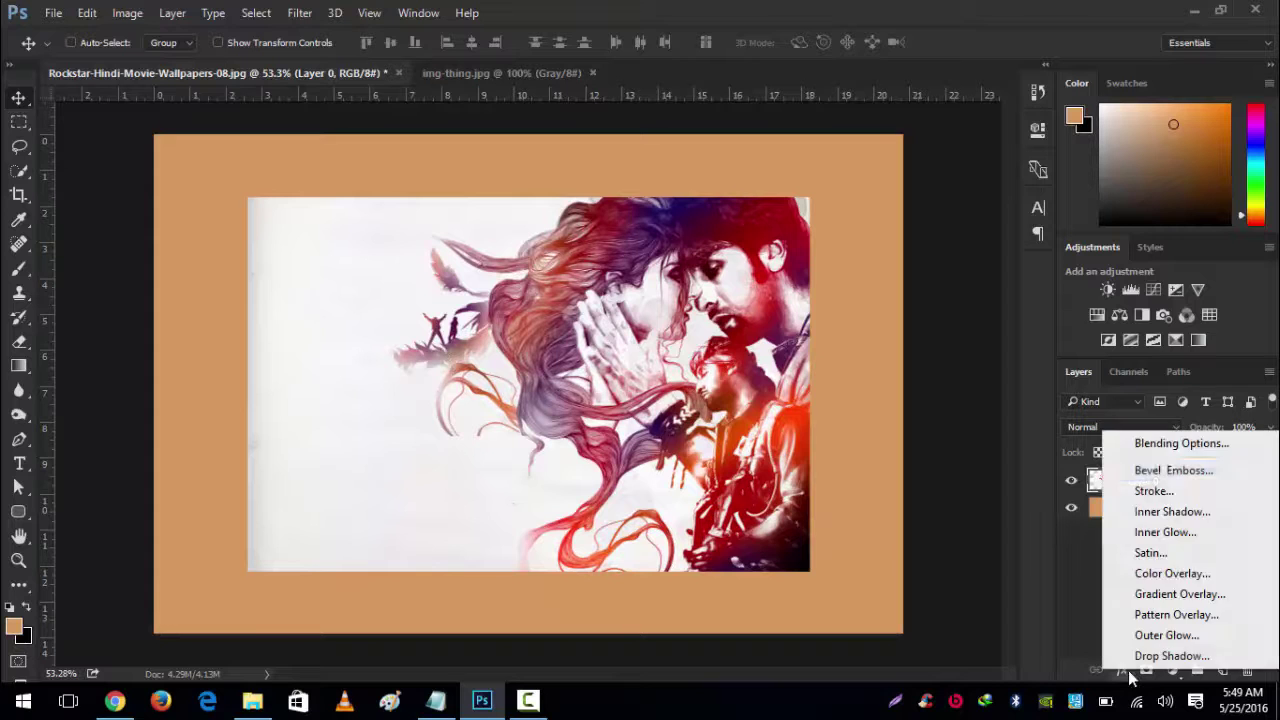
pyautogui.click(1158, 450)
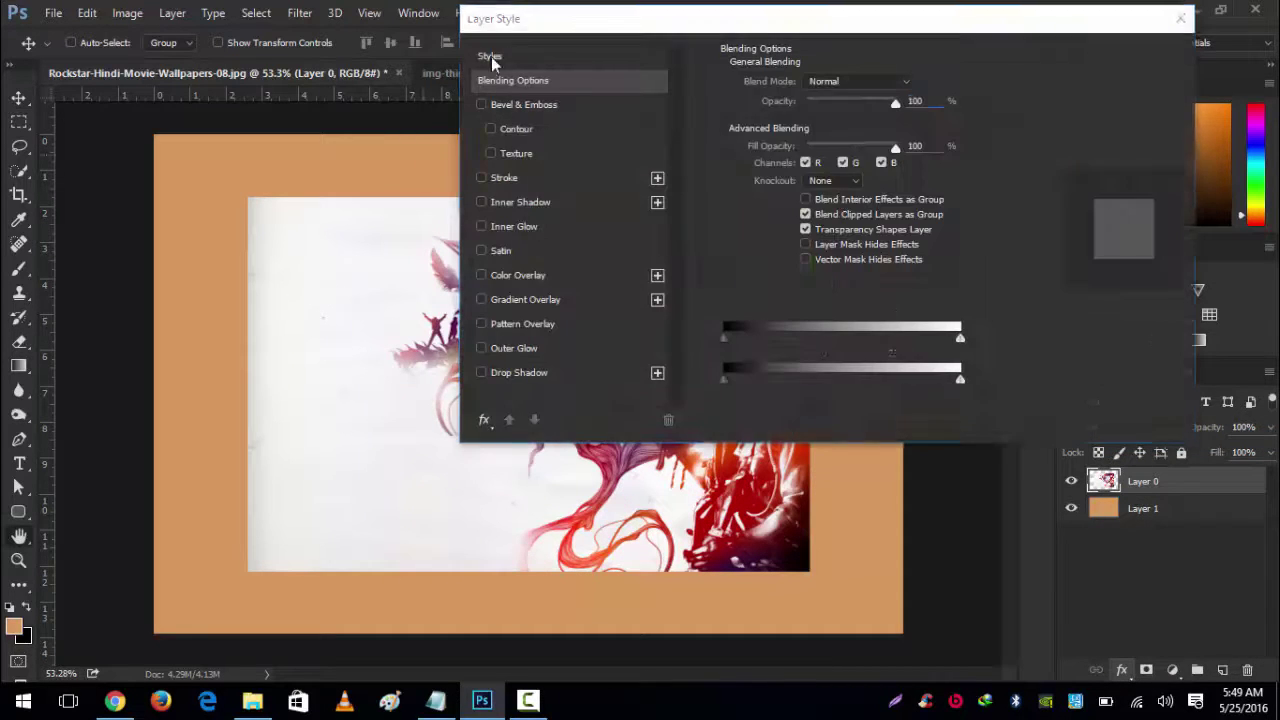
pyautogui.moveTo(575, 12); pyautogui.dragTo(695, 57)
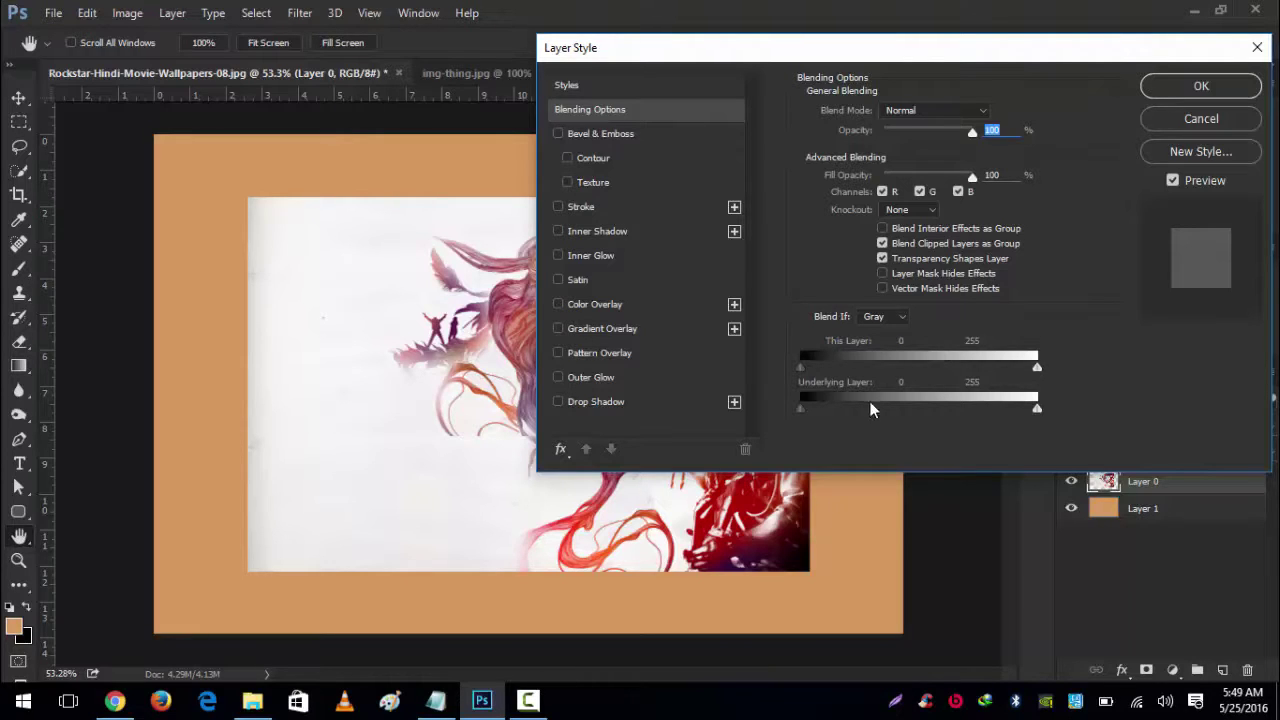
pyautogui.press('alt')
pyautogui.press('alt')
pyautogui.moveTo(1037, 372); pyautogui.dragTo(847, 385)
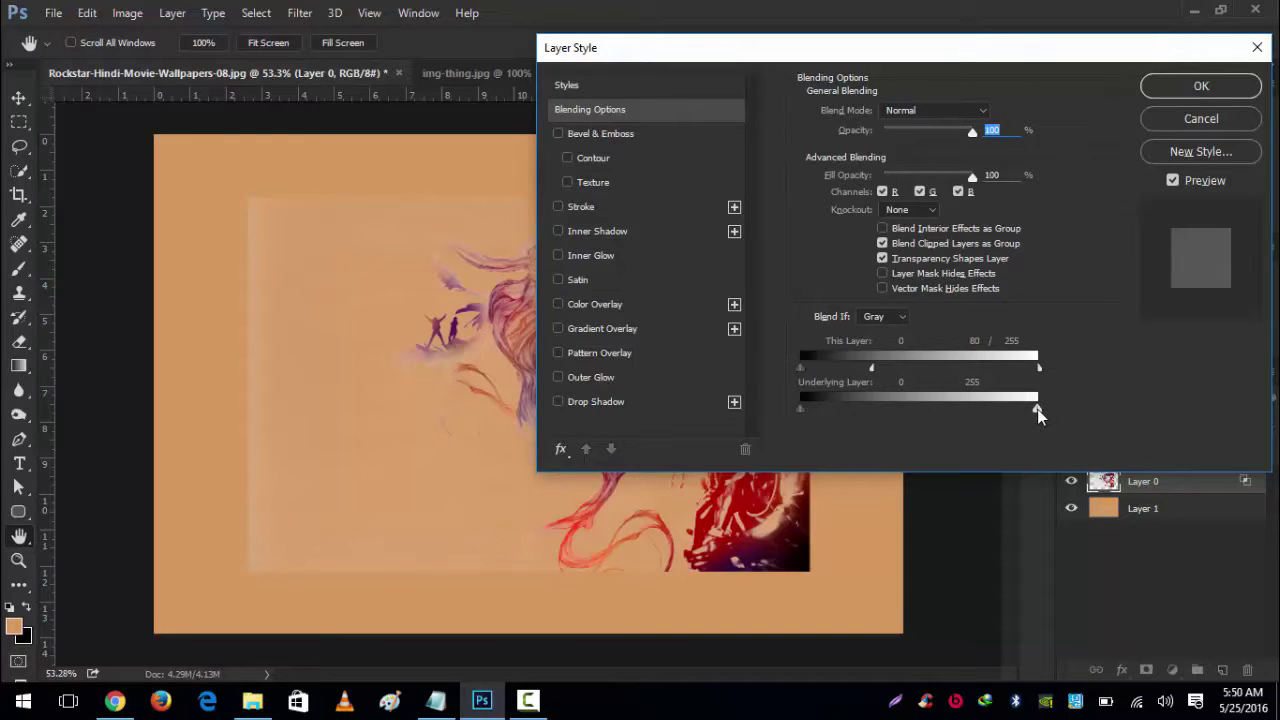
pyautogui.moveTo(1038, 415); pyautogui.dragTo(960, 429)
pyautogui.moveTo(904, 58); pyautogui.dragTo(909, 146)
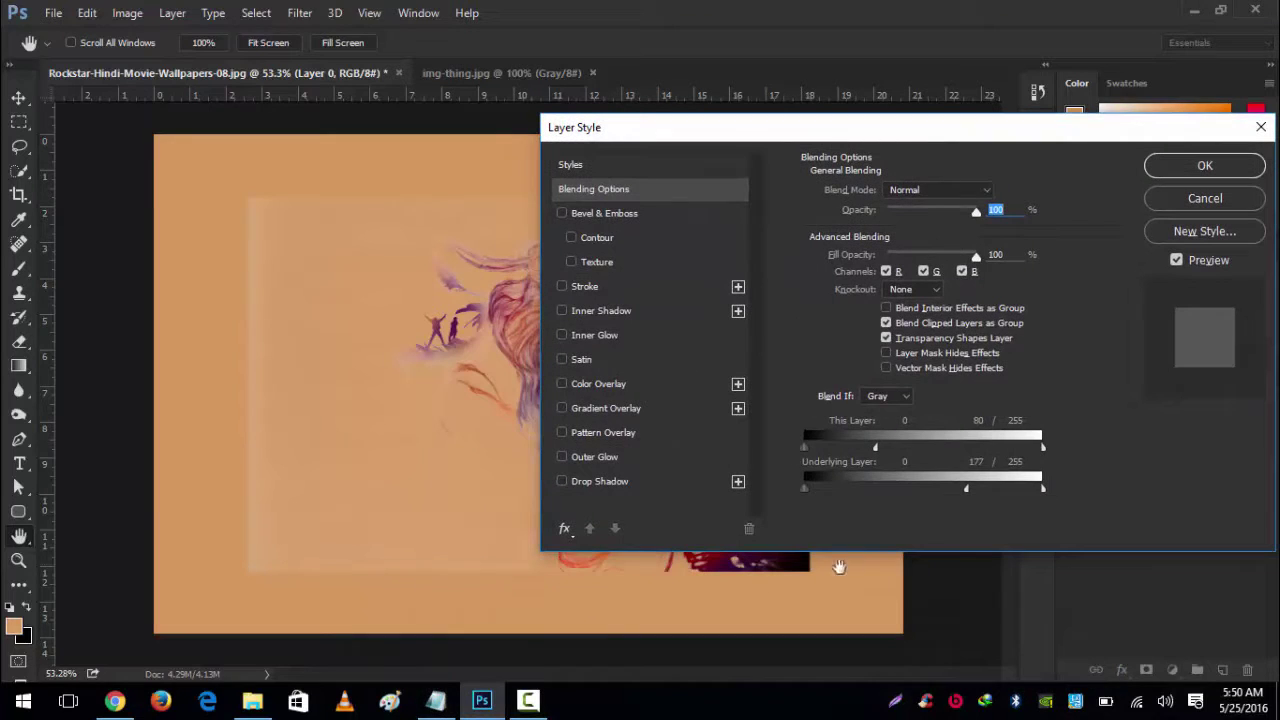
pyautogui.moveTo(807, 449); pyautogui.dragTo(811, 448)
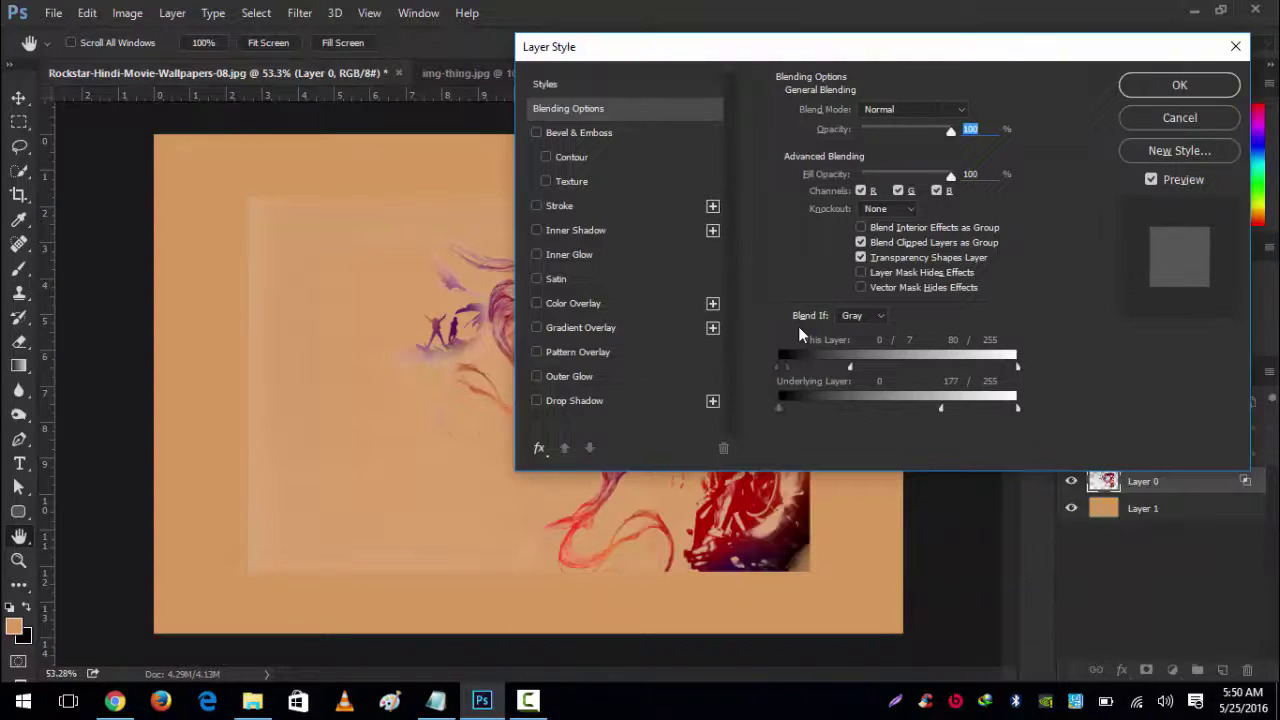
# Preview the Blend If Red, Green and Blue channels, then return to Gray.
pyautogui.click(851, 318)
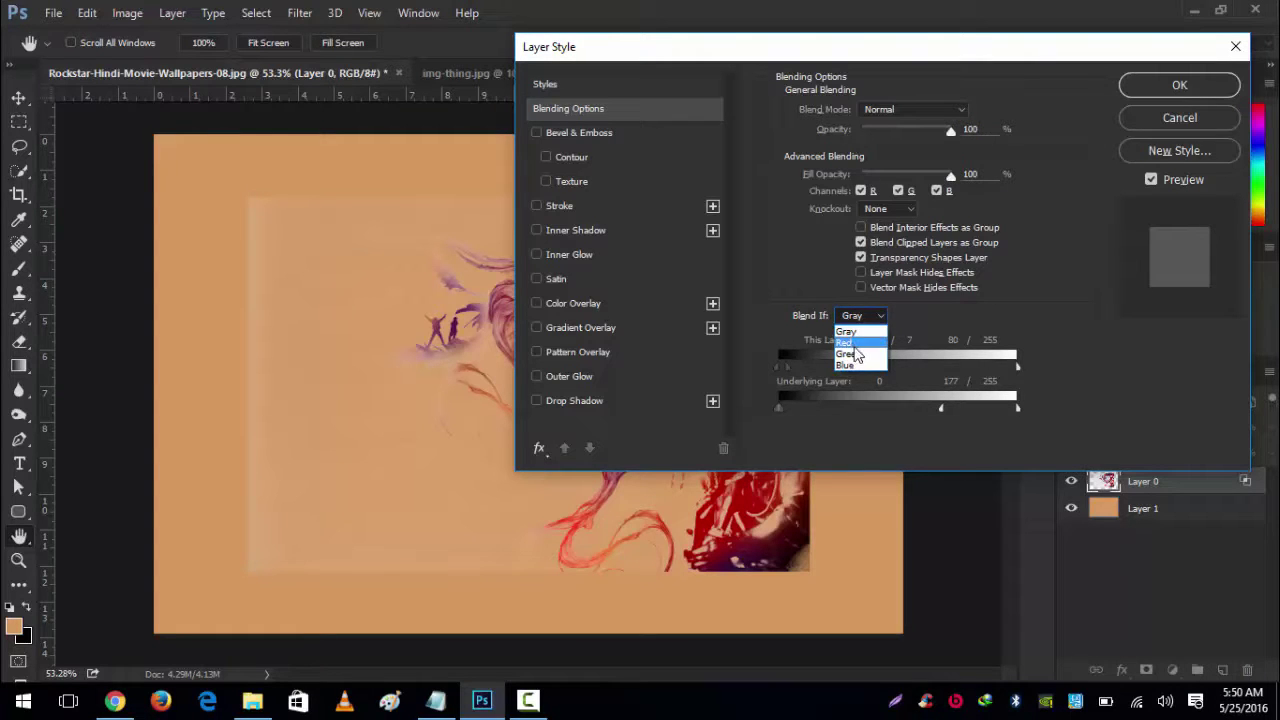
pyautogui.click(848, 342)
pyautogui.click(860, 318)
pyautogui.click(858, 351)
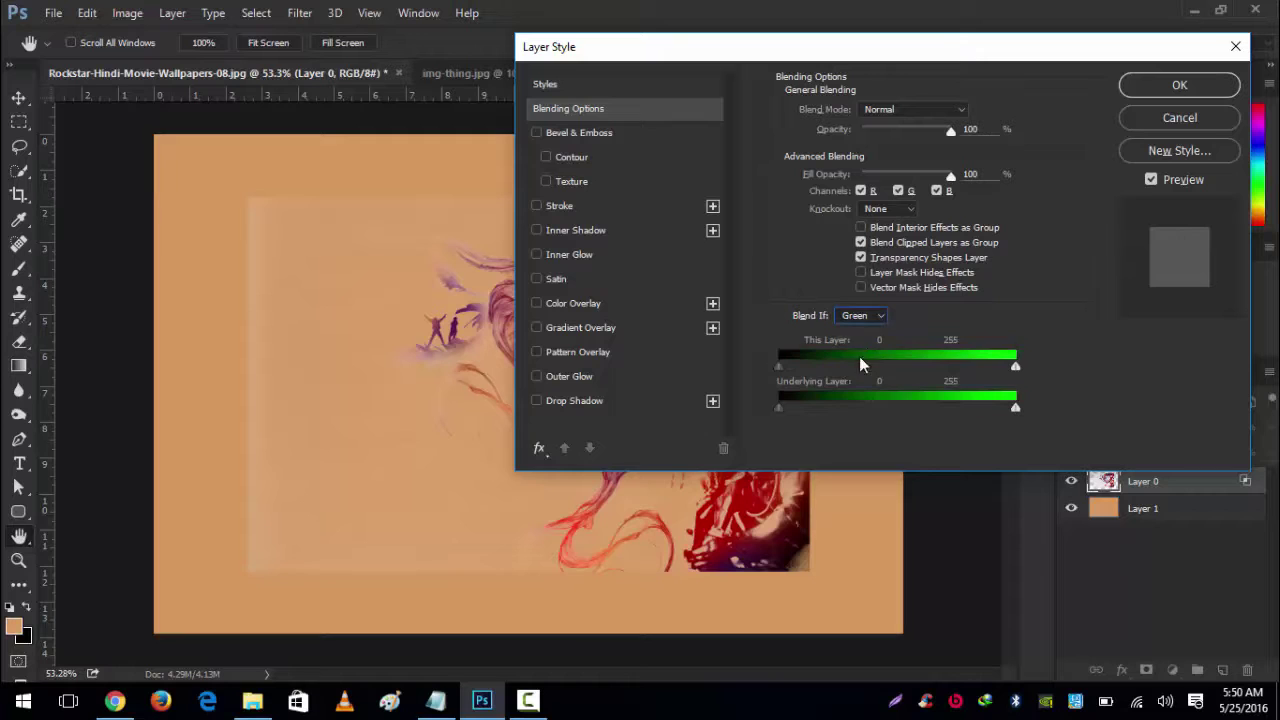
pyautogui.click(857, 319)
pyautogui.click(857, 365)
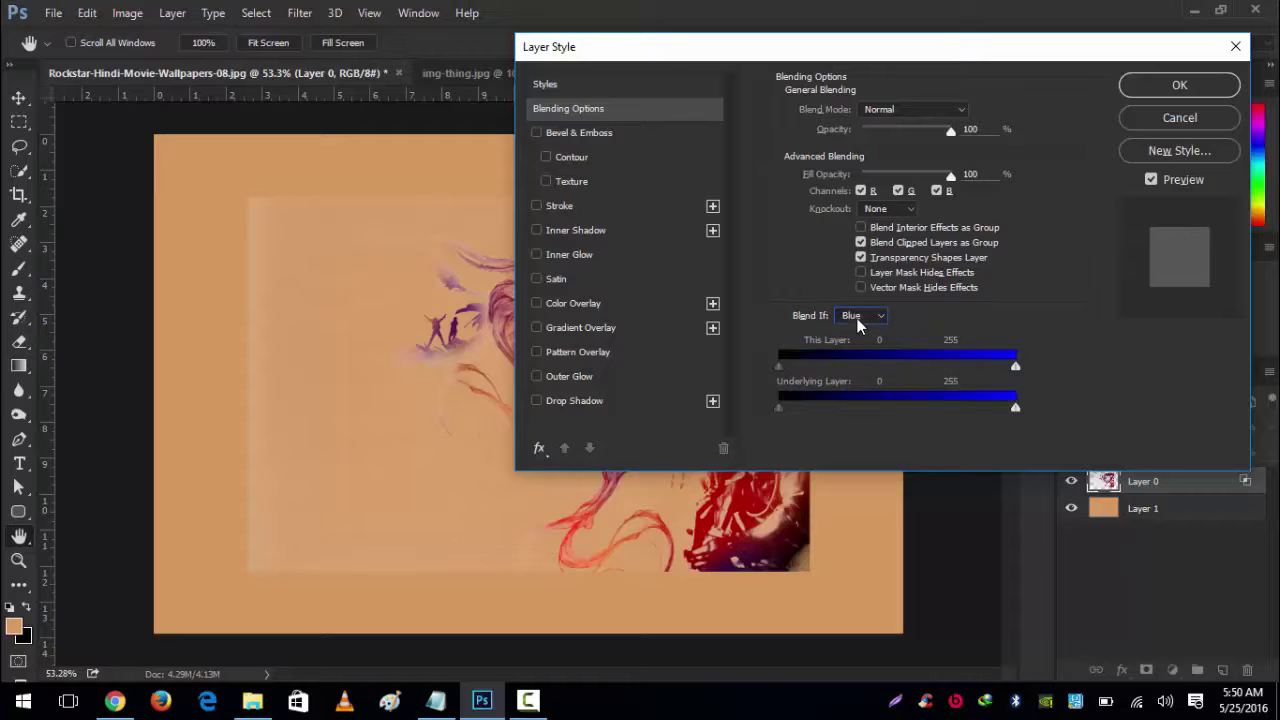
pyautogui.click(857, 317)
pyautogui.click(857, 326)
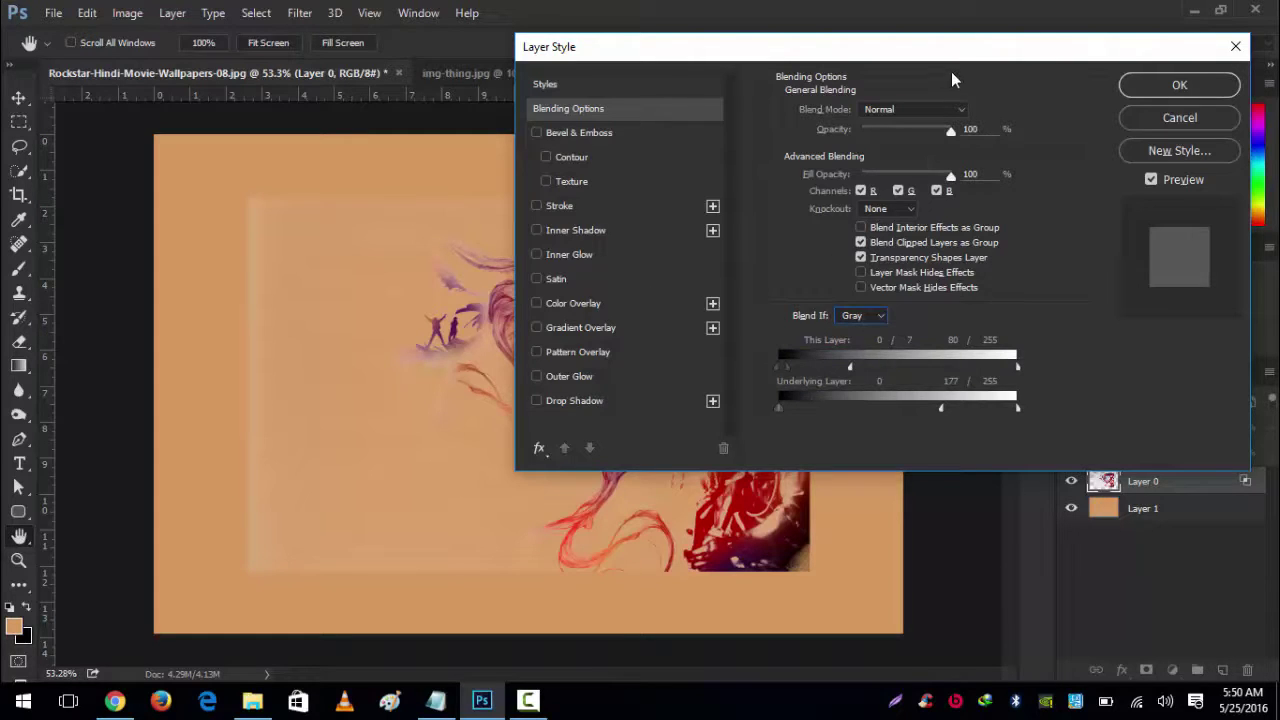
# Set Blend If to This Layer 0/7–41 and Underlying Layer 0–255.
pyautogui.moveTo(951, 71); pyautogui.dragTo(812, 94)
pyautogui.moveTo(707, 78); pyautogui.dragTo(794, 60)
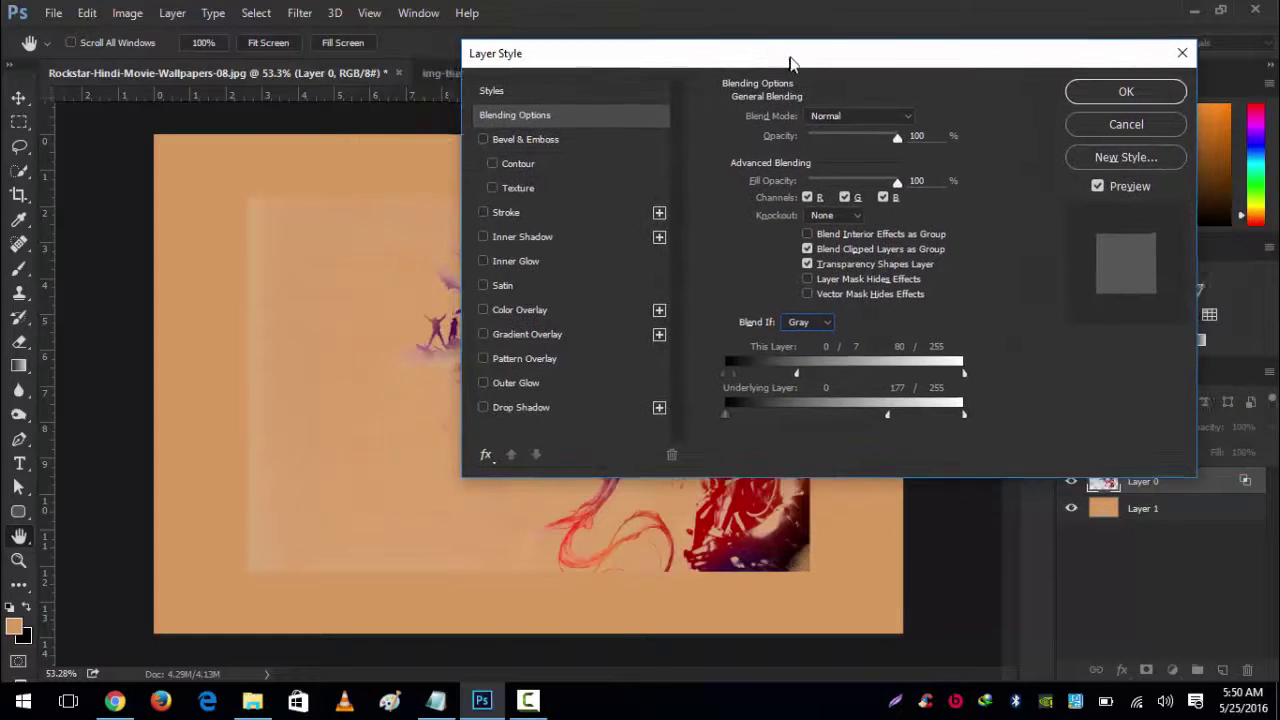
pyautogui.moveTo(799, 369); pyautogui.dragTo(769, 375)
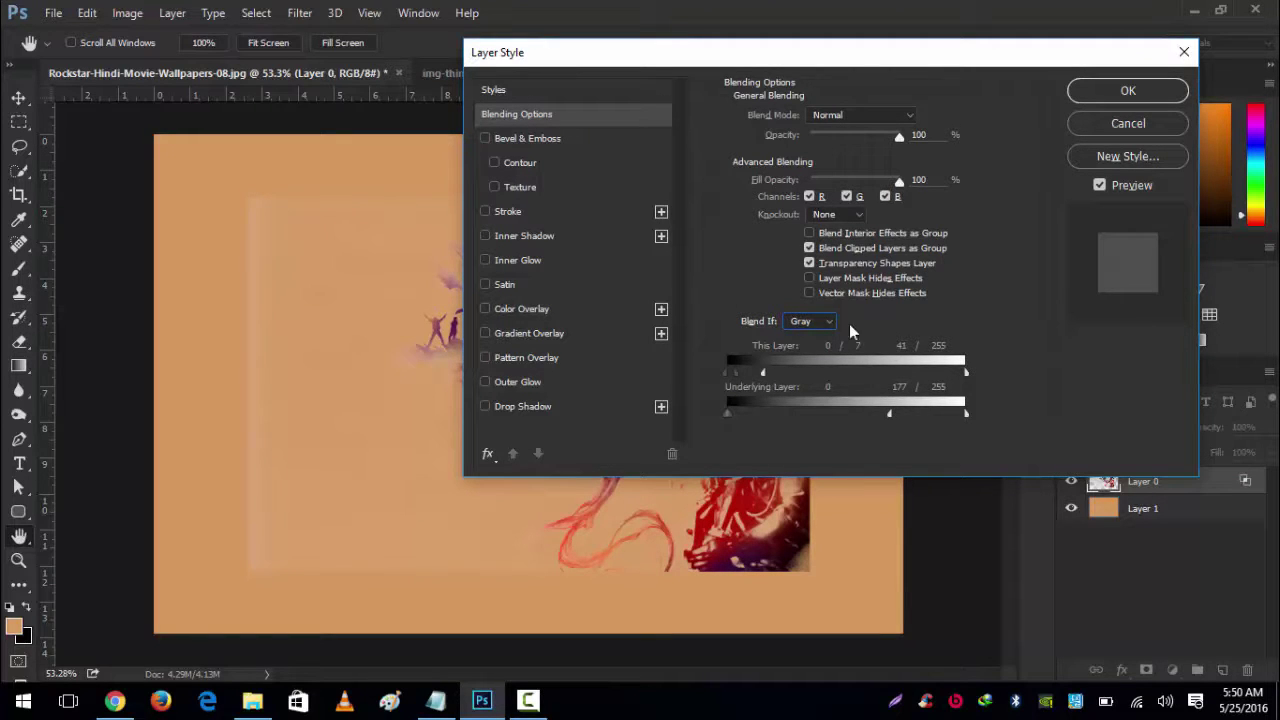
pyautogui.moveTo(890, 415); pyautogui.dragTo(981, 417)
# Apply the Blend If settings and set the artwork layer's blend mode to Multiply.
pyautogui.click(1125, 91)
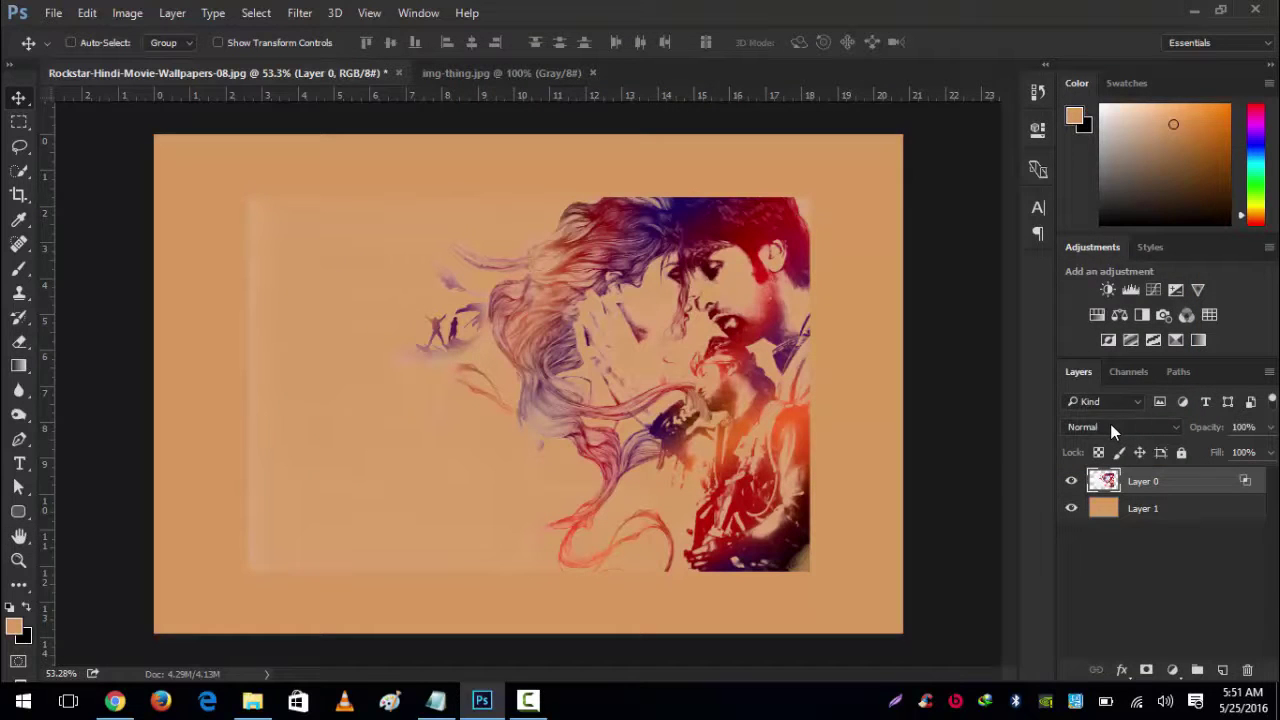
pyautogui.click(1110, 425)
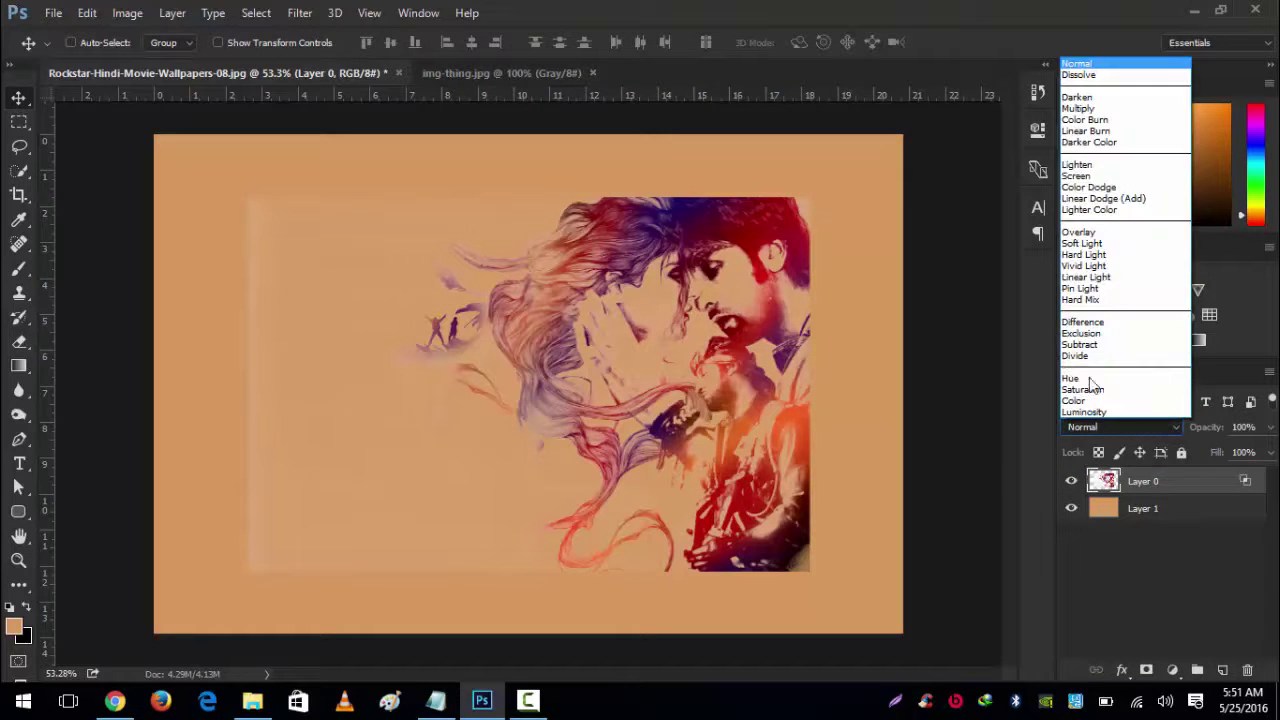
pyautogui.click(1082, 108)
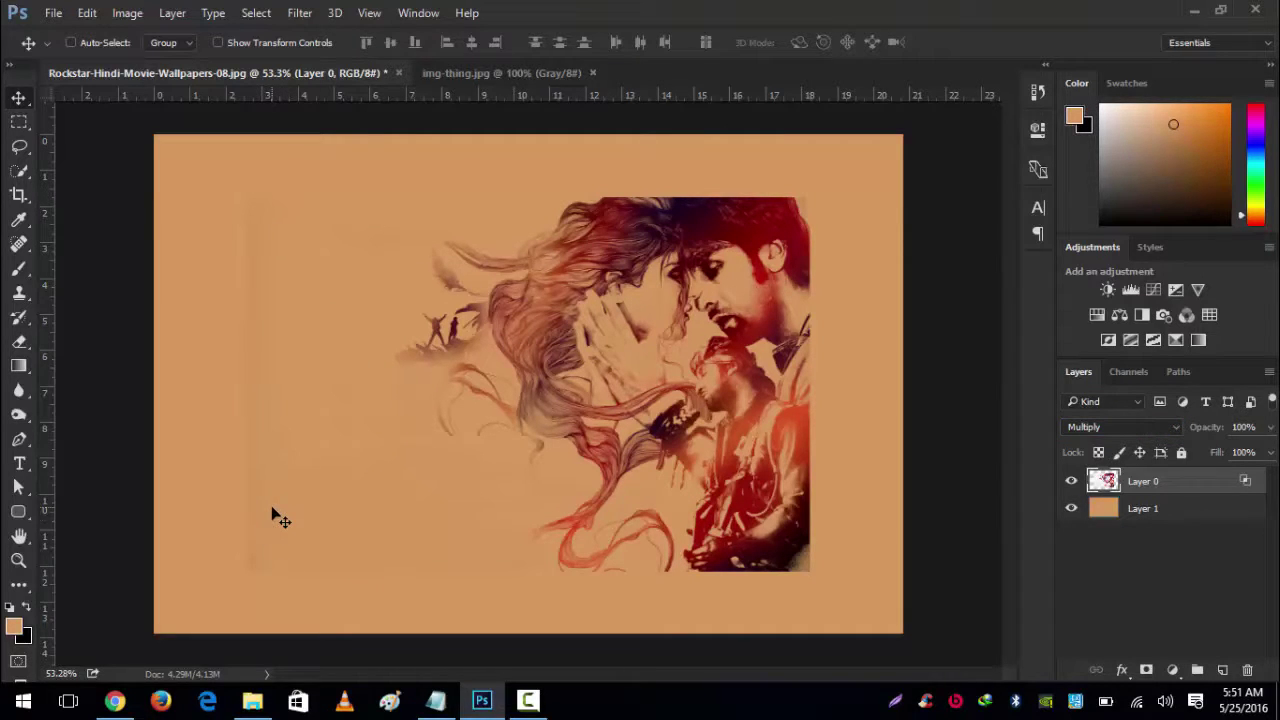
# Erase the faint vertical streak on the left with an enlarged eraser.
pyautogui.press('e')
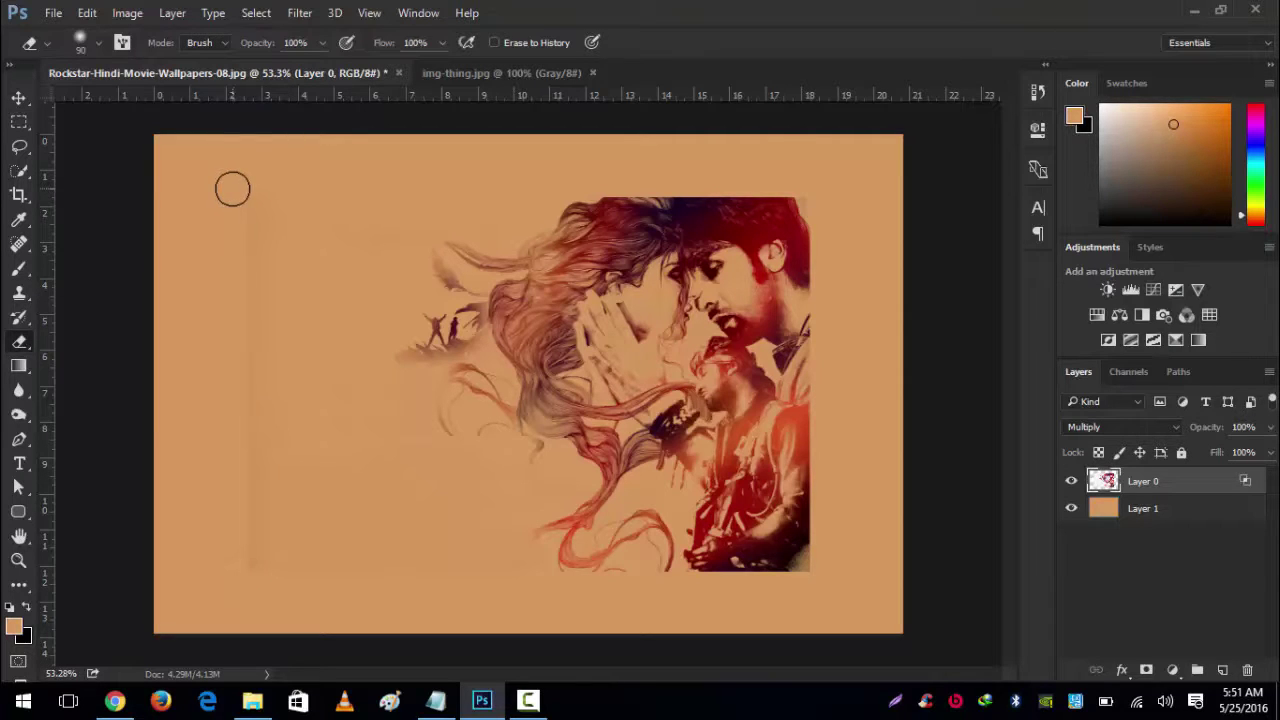
pyautogui.press(']')
pyautogui.press(']')
pyautogui.press(']')
pyautogui.press(']')
pyautogui.moveTo(240, 189); pyautogui.dragTo(253, 605)
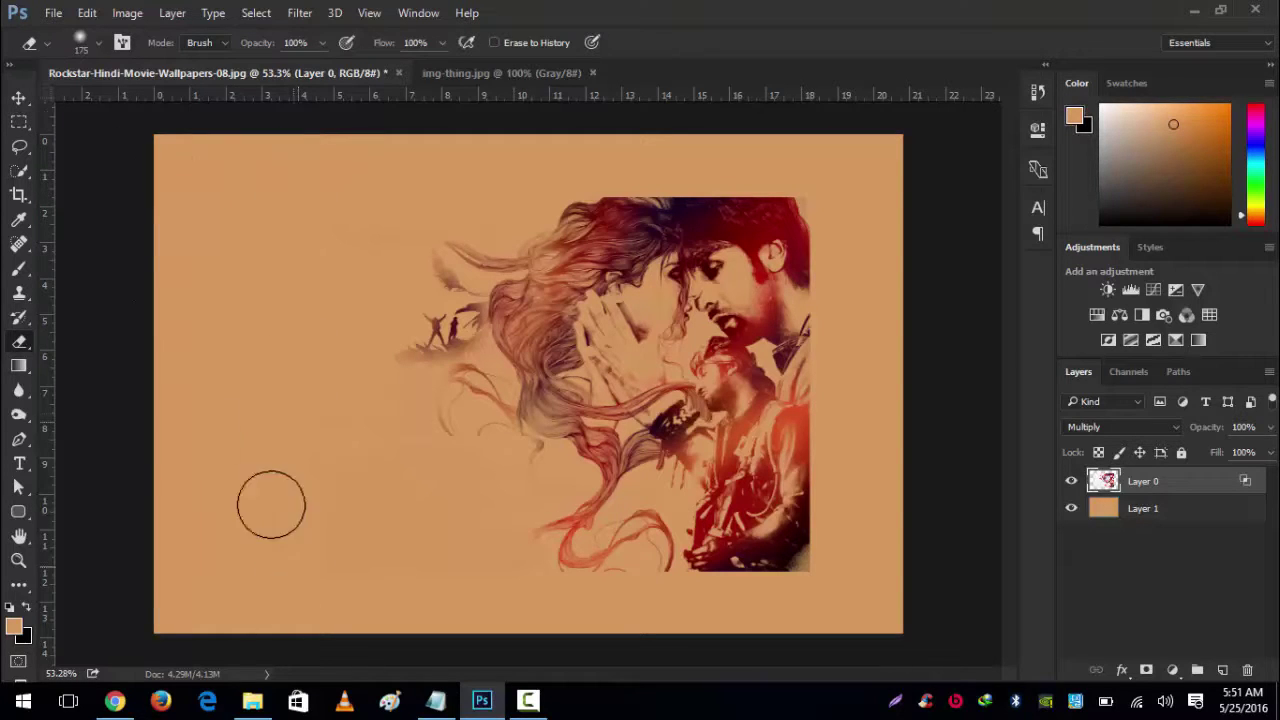
# Move the artwork right and down to meet the canvas's lower-right edges.
pyautogui.click(18, 97)
pyautogui.scroll(-2, 823, 280)
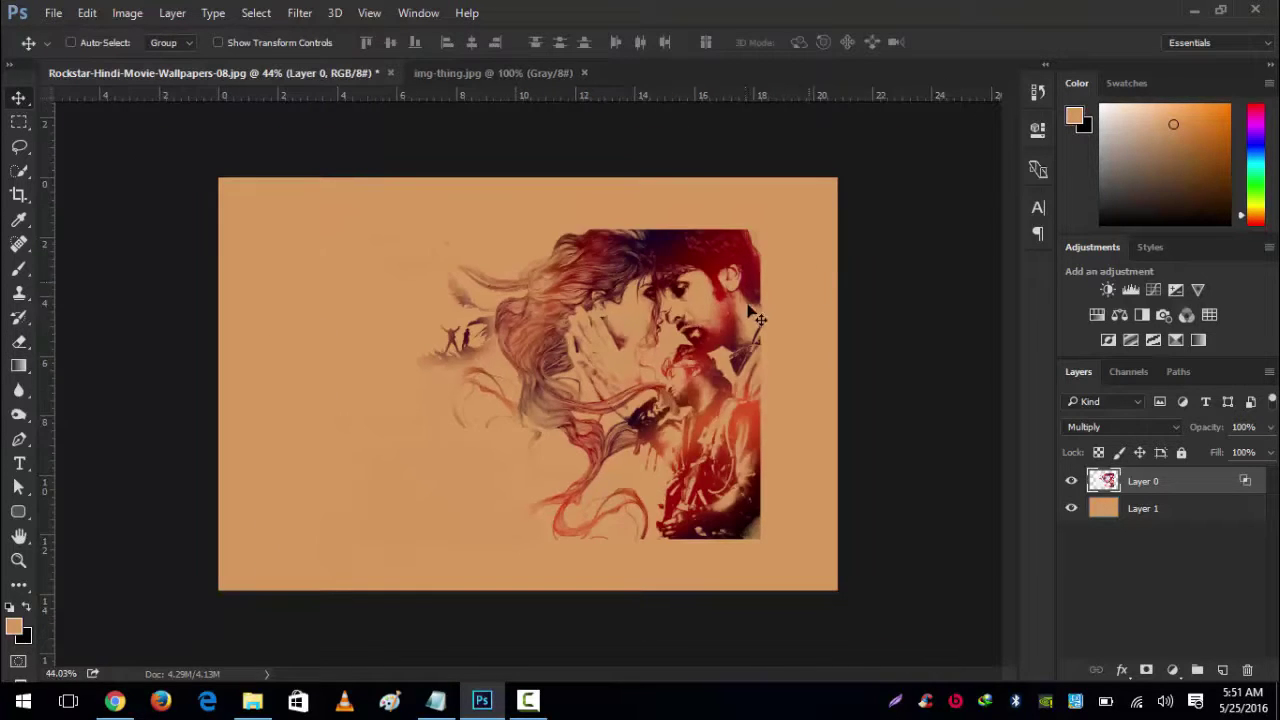
pyautogui.moveTo(712, 345); pyautogui.dragTo(719, 392)
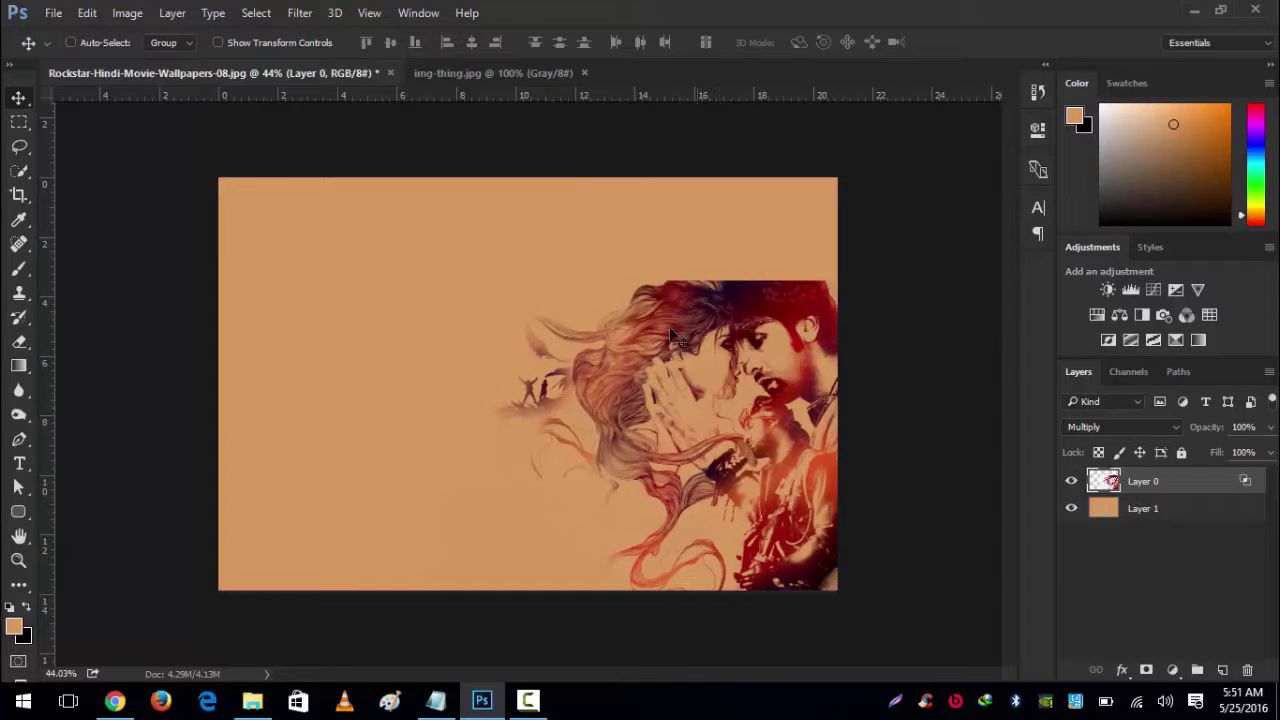
# Drag the crack image from img-thing.jpg into the artwork document as a new layer.
pyautogui.click(503, 73)
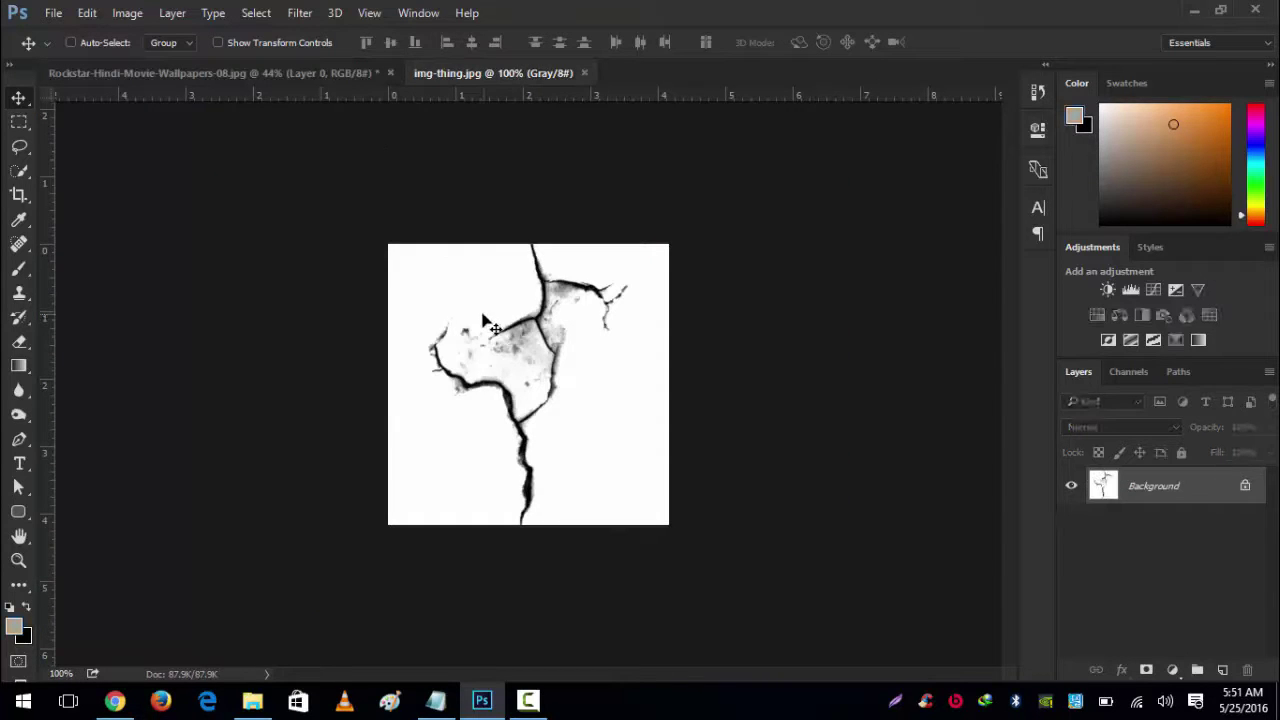
pyautogui.moveTo(485, 320); pyautogui.dragTo(380, 314)
pyautogui.scroll(3, 380, 314)
pyautogui.moveTo(338, 273); pyautogui.dragTo(366, 302)
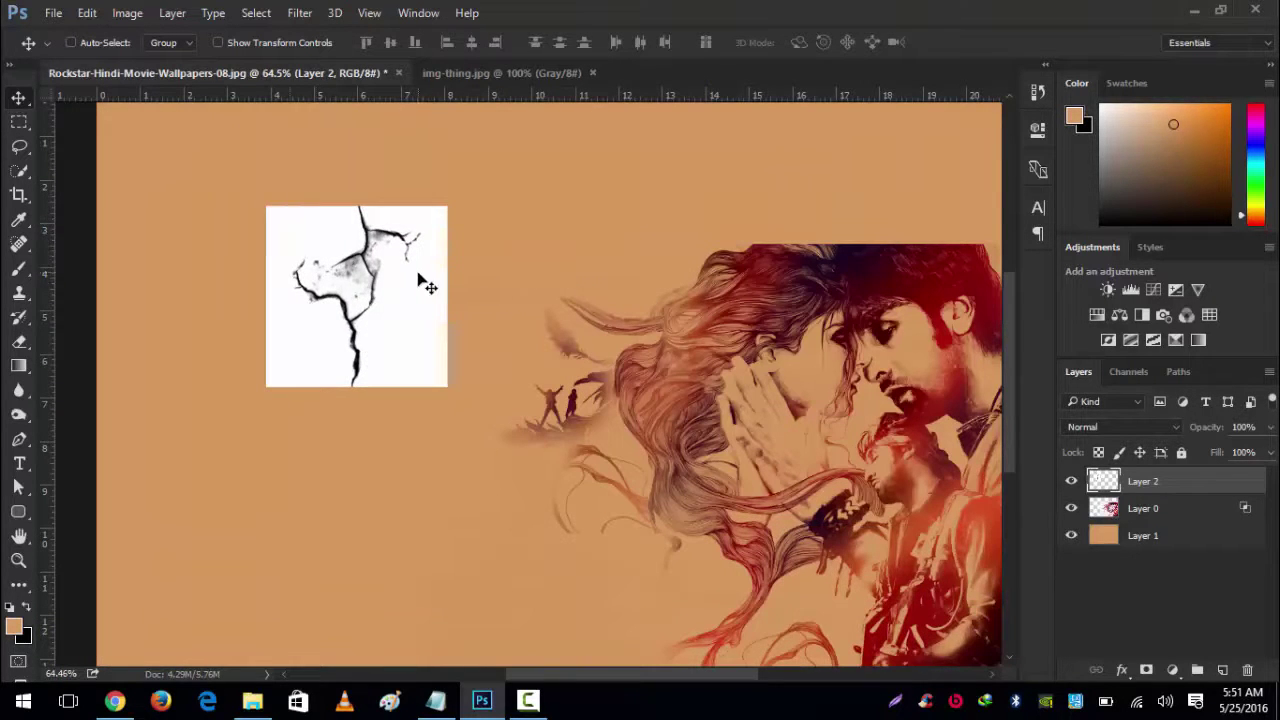
# Adjust the crack layer's Blend If sliders so its whites and the darkest underlying tones drop out.
pyautogui.click(1121, 670)
pyautogui.click(1130, 440)
pyautogui.moveTo(703, 61); pyautogui.dragTo(785, 61)
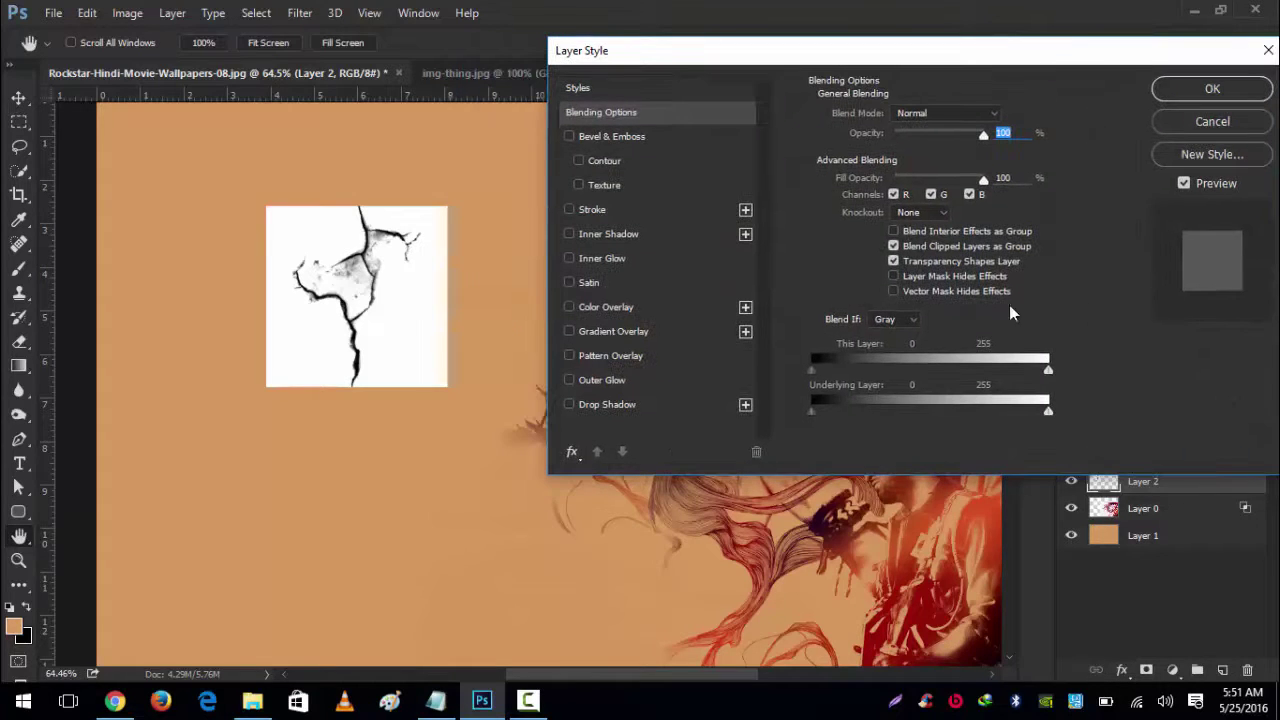
pyautogui.moveTo(1048, 369); pyautogui.dragTo(816, 375)
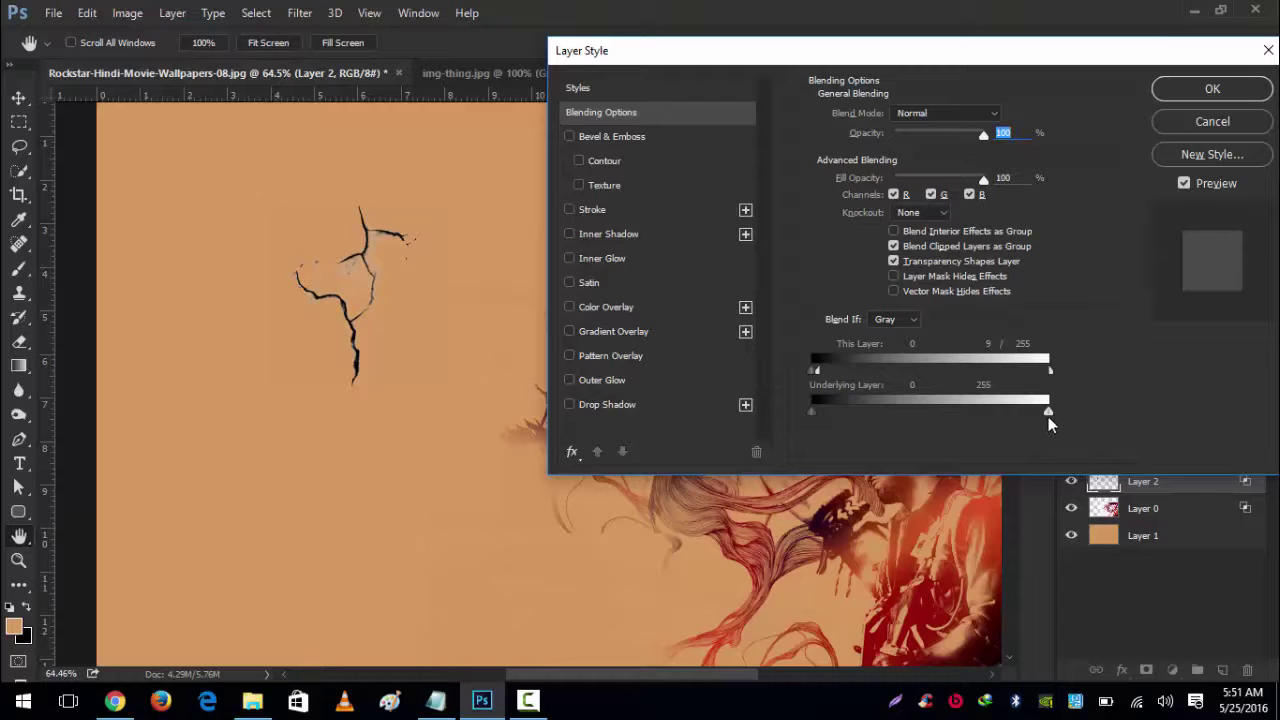
pyautogui.moveTo(1048, 412); pyautogui.dragTo(1015, 428)
pyautogui.press('alt')
pyautogui.moveTo(813, 413); pyautogui.dragTo(791, 376)
# Set the crack layer's blend mode to Multiply and confirm the layer style.
pyautogui.click(950, 115)
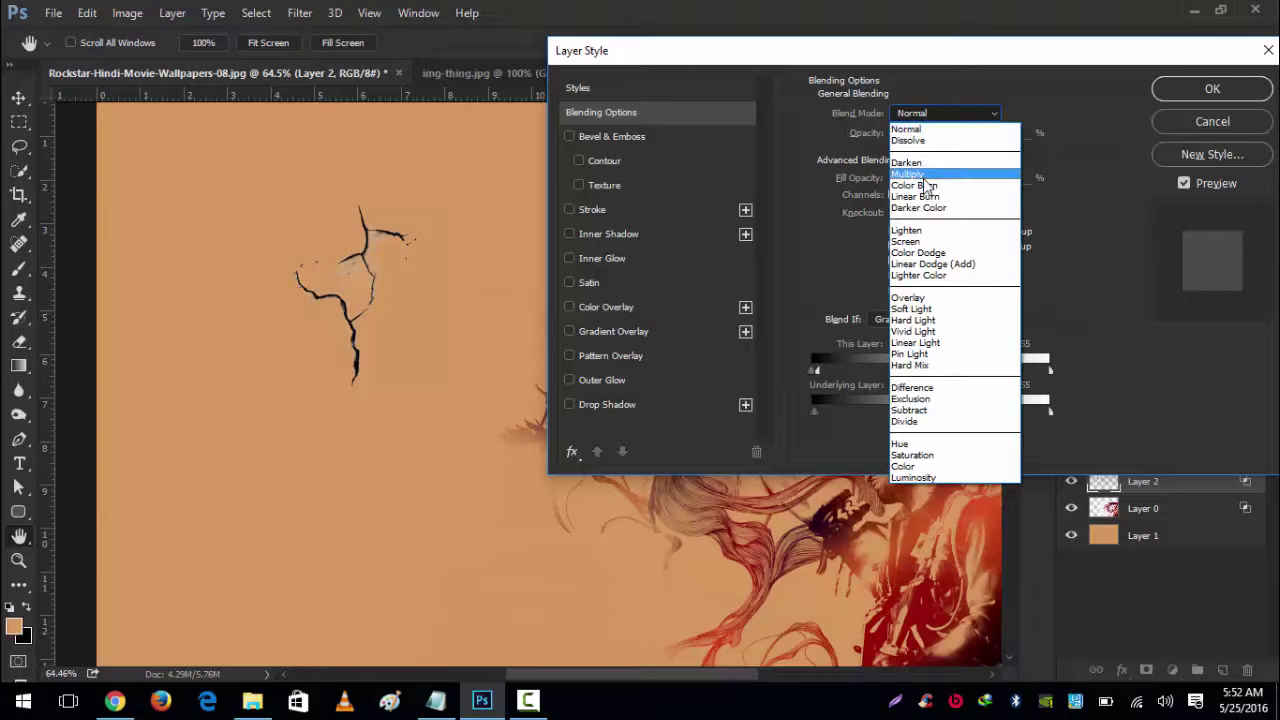
pyautogui.click(925, 177)
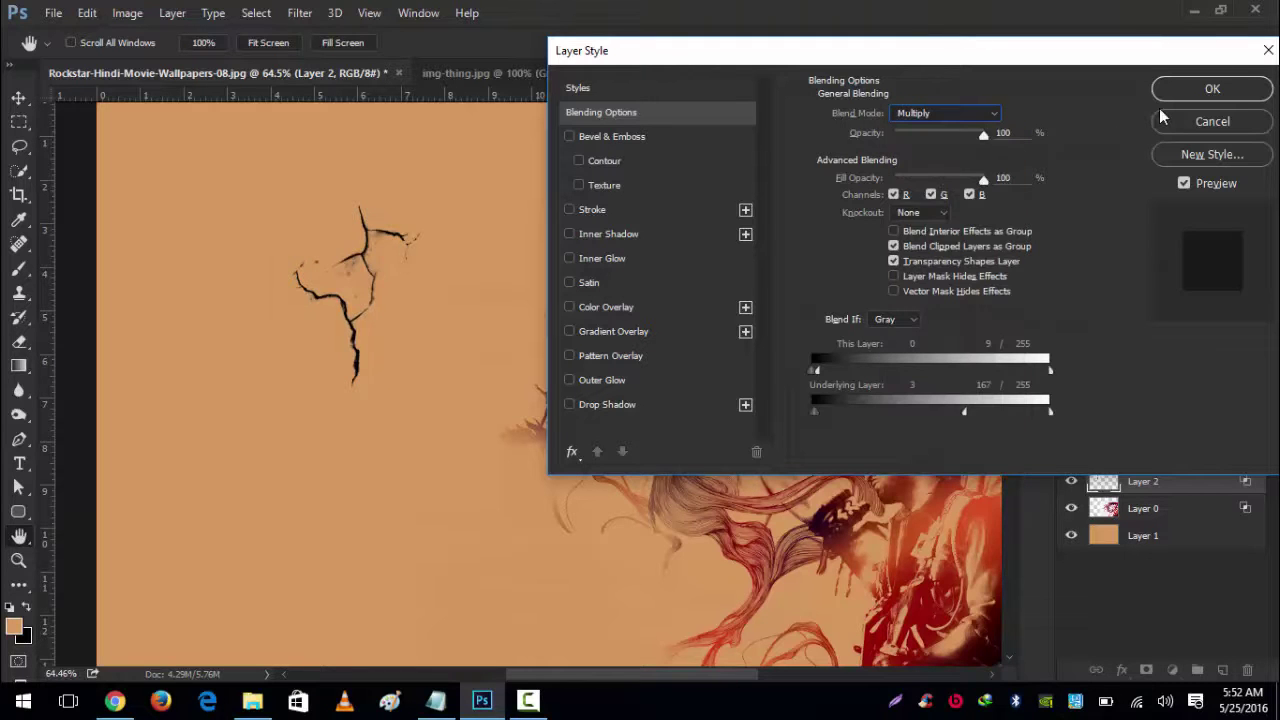
pyautogui.press('Return')
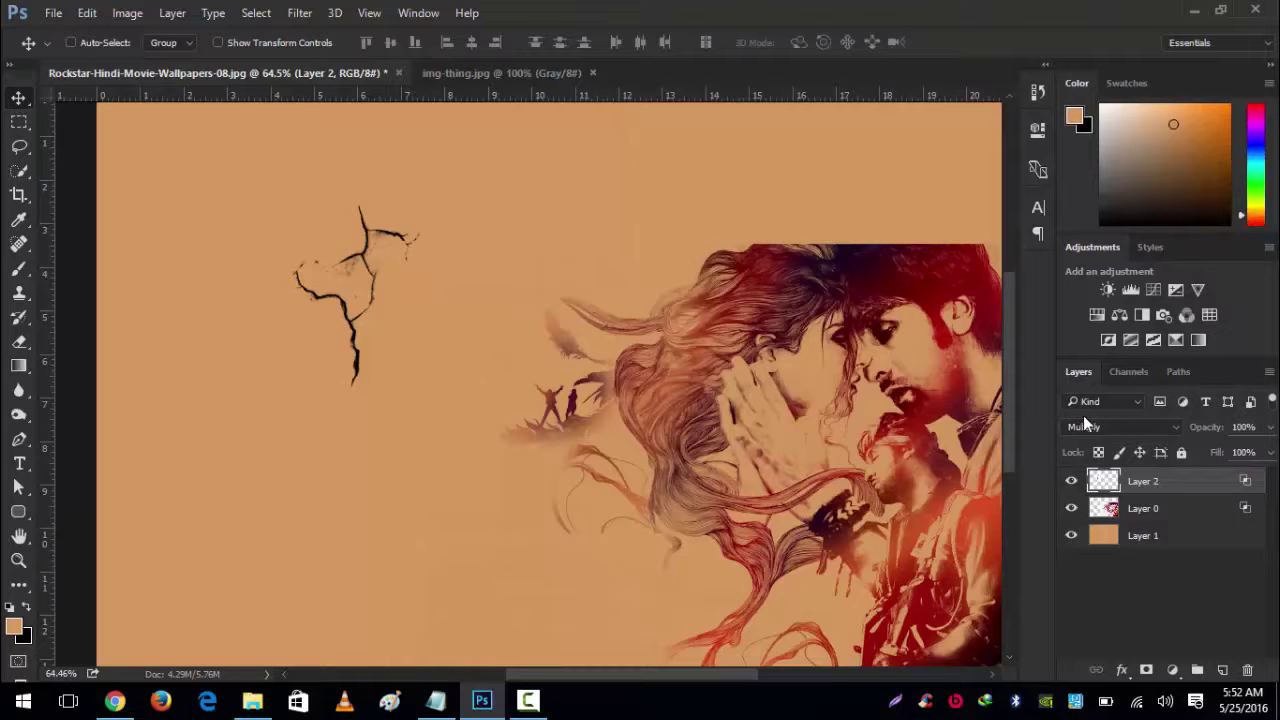
# Reposition the crack texture in the upper left of the canvas.
pyautogui.scroll(3, 249, 263)
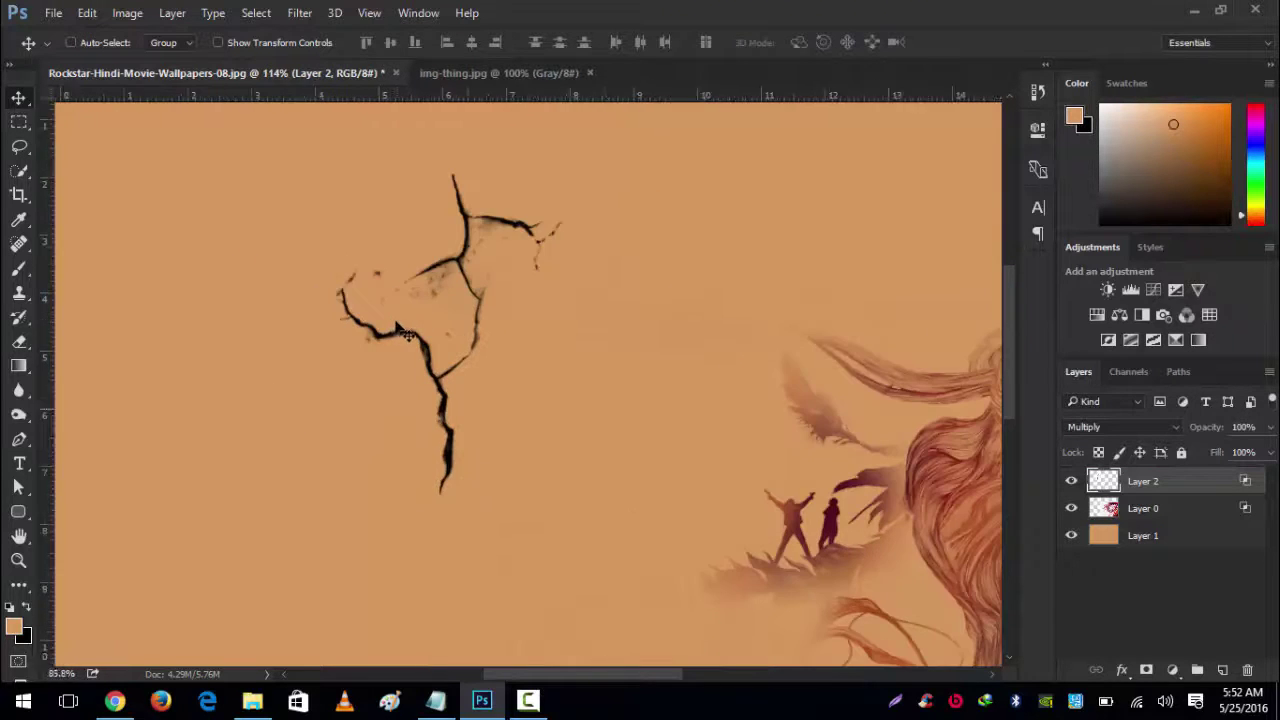
pyautogui.scroll(-5, 405, 335)
pyautogui.moveTo(390, 333)
pyautogui.mouseDown()
pyautogui.moveTo(385, 350)
pyautogui.moveTo(370, 332)
pyautogui.moveTo(393, 332)
pyautogui.mouseUp()
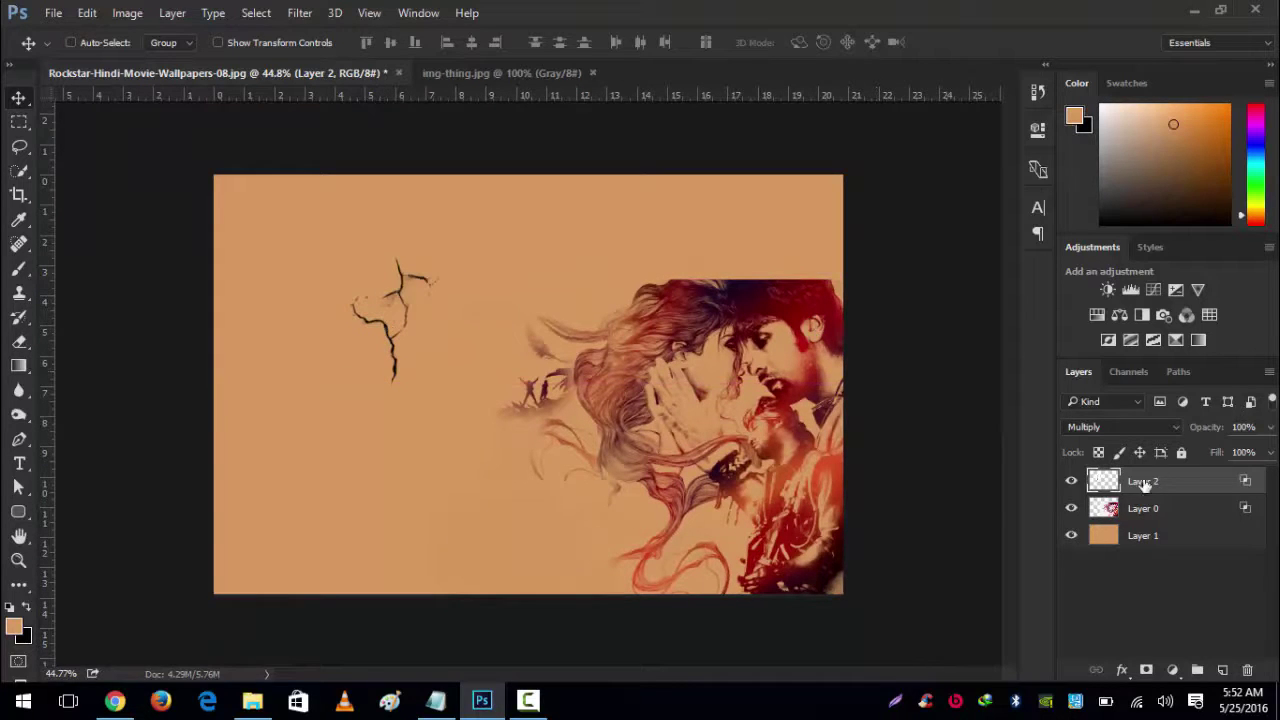
# Hide the crack layer and nudge the artwork layer up slightly.
pyautogui.click(1072, 482)
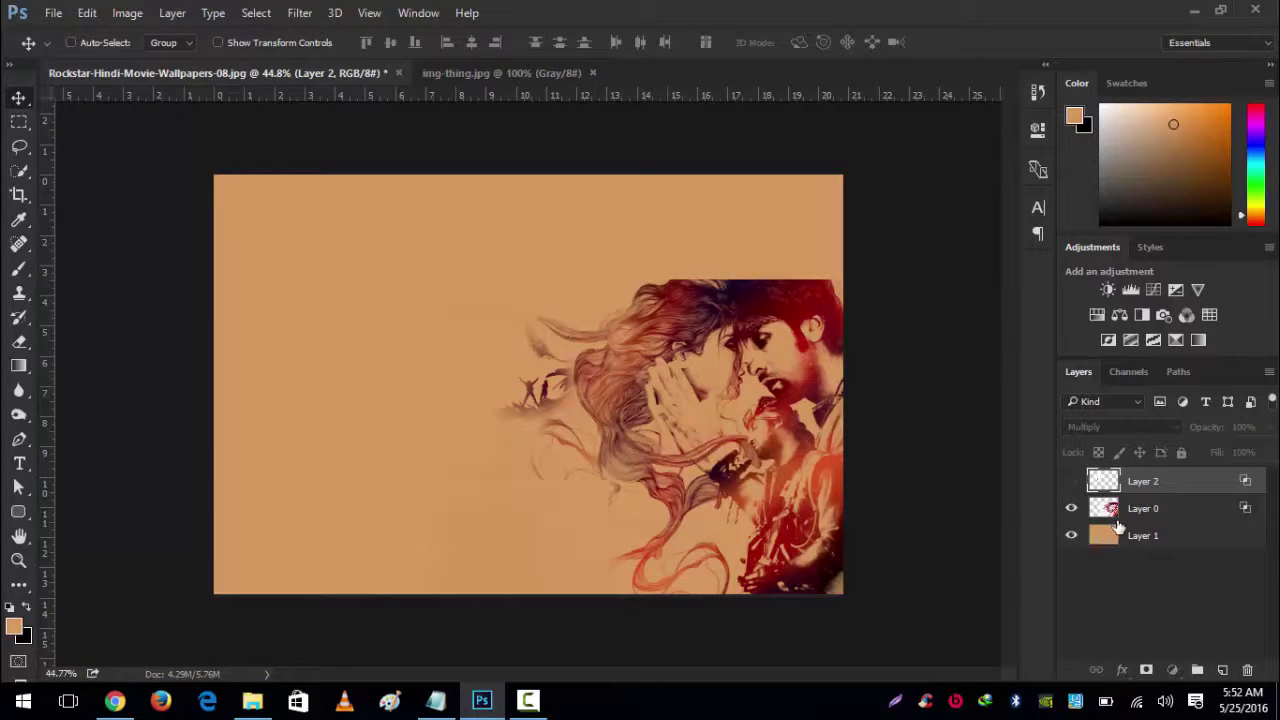
pyautogui.click(1114, 515)
pyautogui.moveTo(795, 440)
pyautogui.mouseDown()
pyautogui.moveTo(790, 386)
pyautogui.moveTo(803, 380)
pyautogui.moveTo(805, 425)
pyautogui.moveTo(783, 418)
pyautogui.mouseUp()
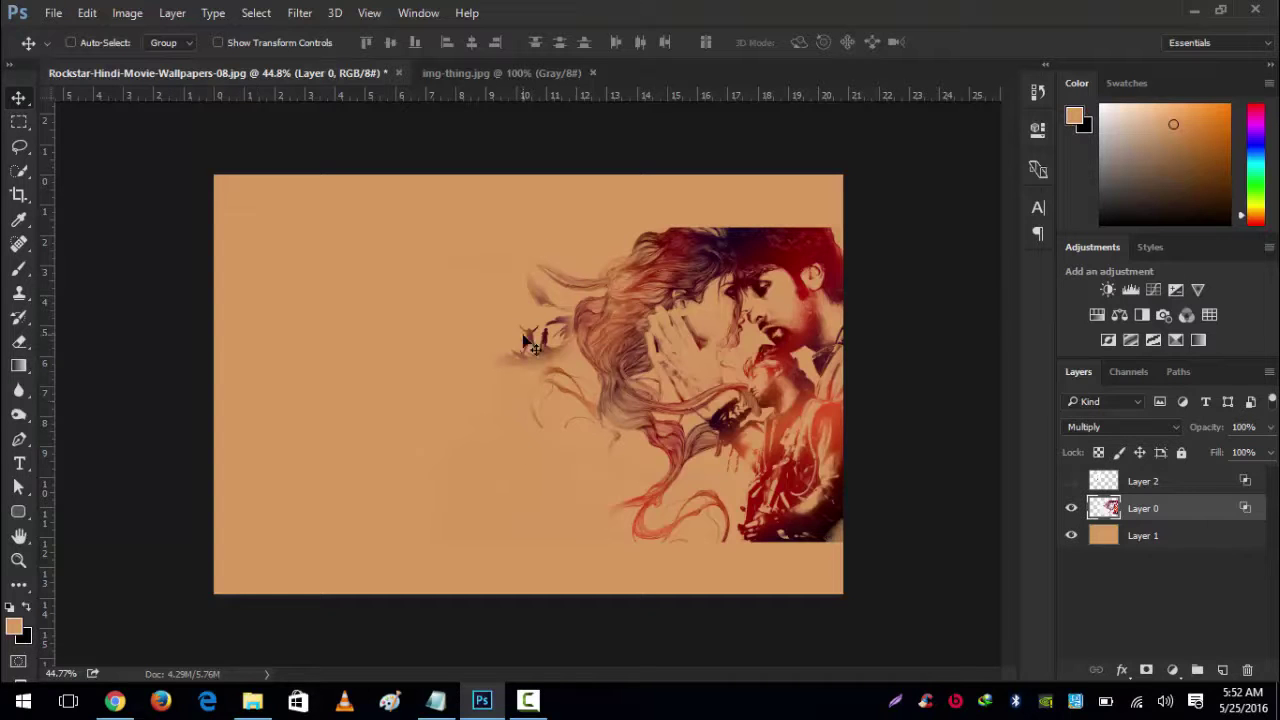
pyautogui.scroll(1, 500, 330)
pyautogui.scroll(2, 500, 333)
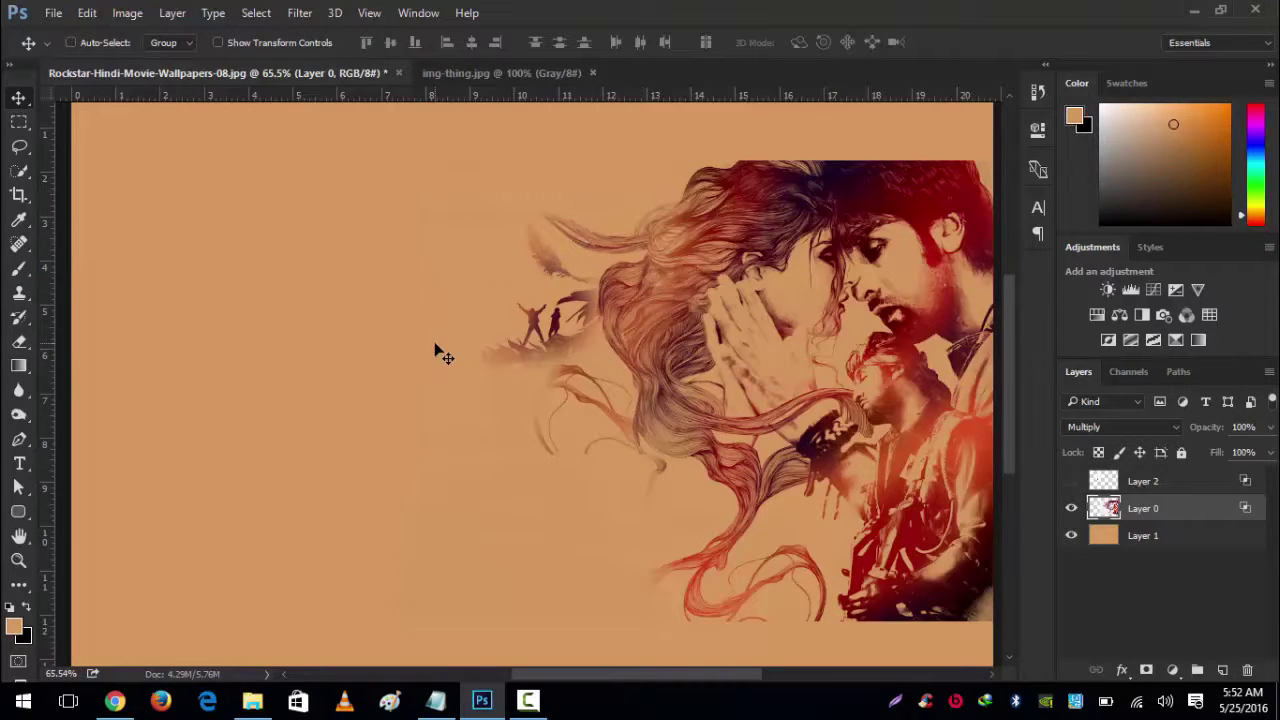
pyautogui.scroll(-3, 437, 338)
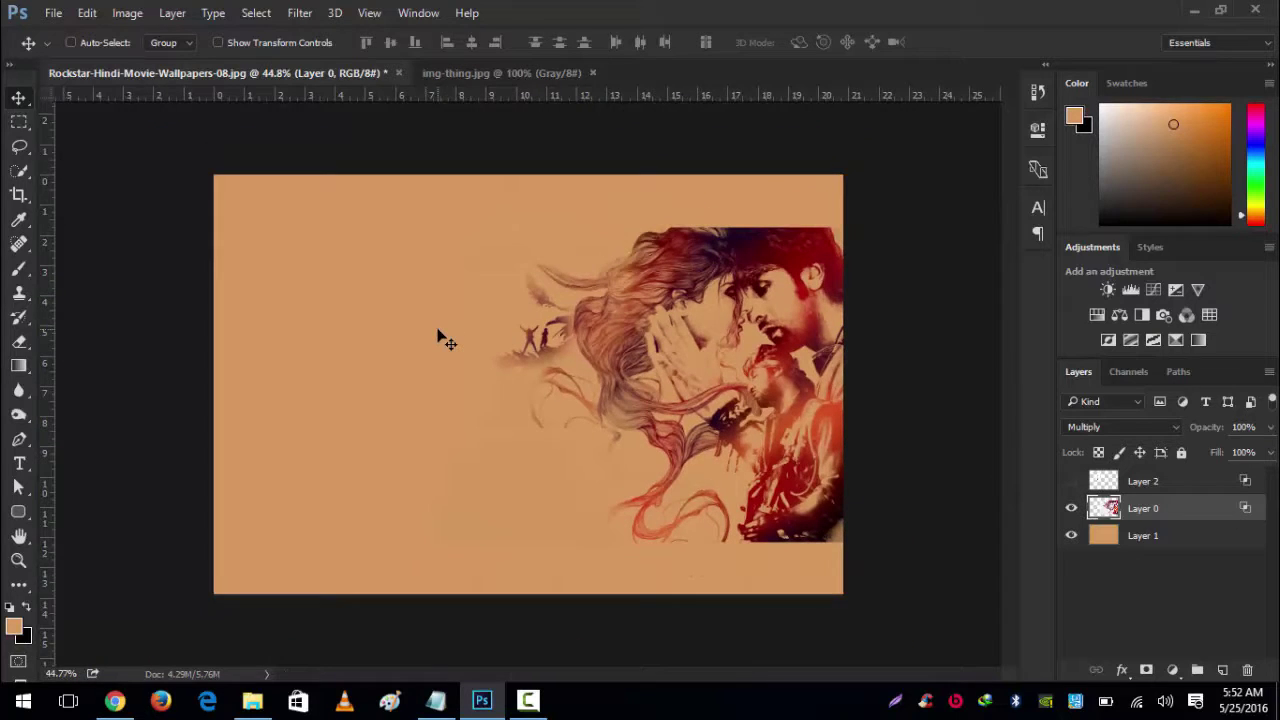
pyautogui.scroll(2, 437, 338)
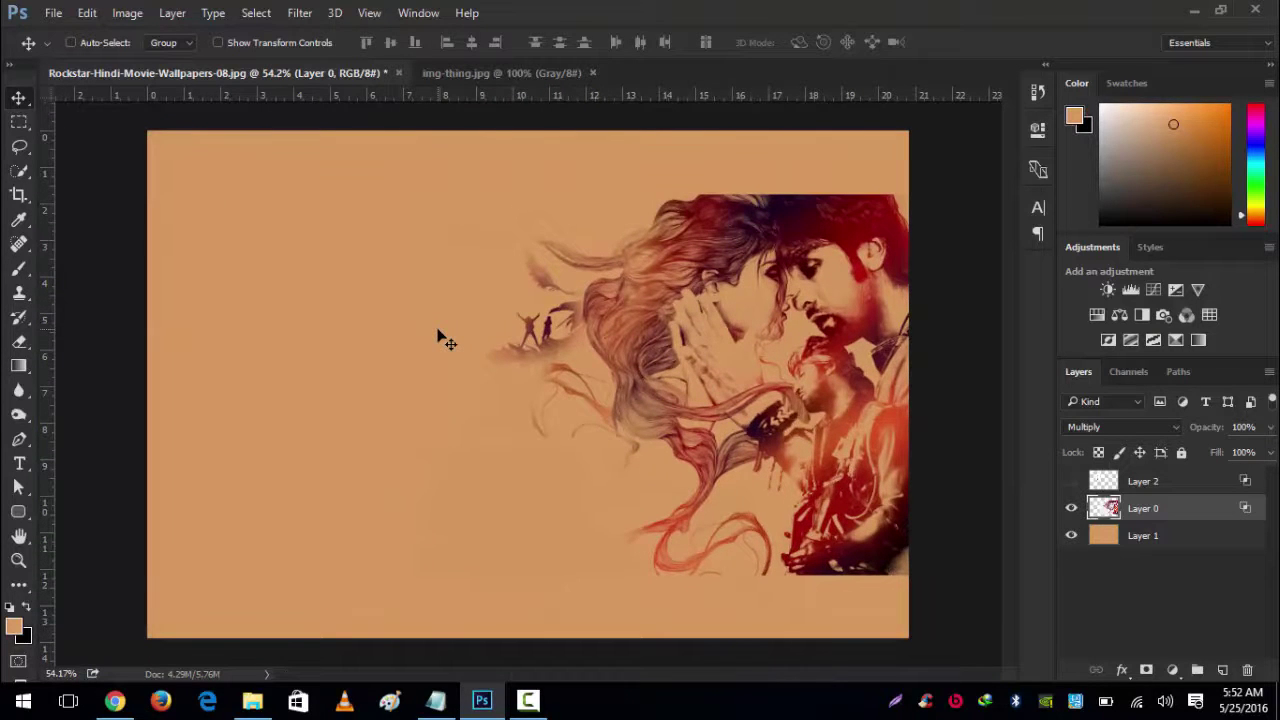